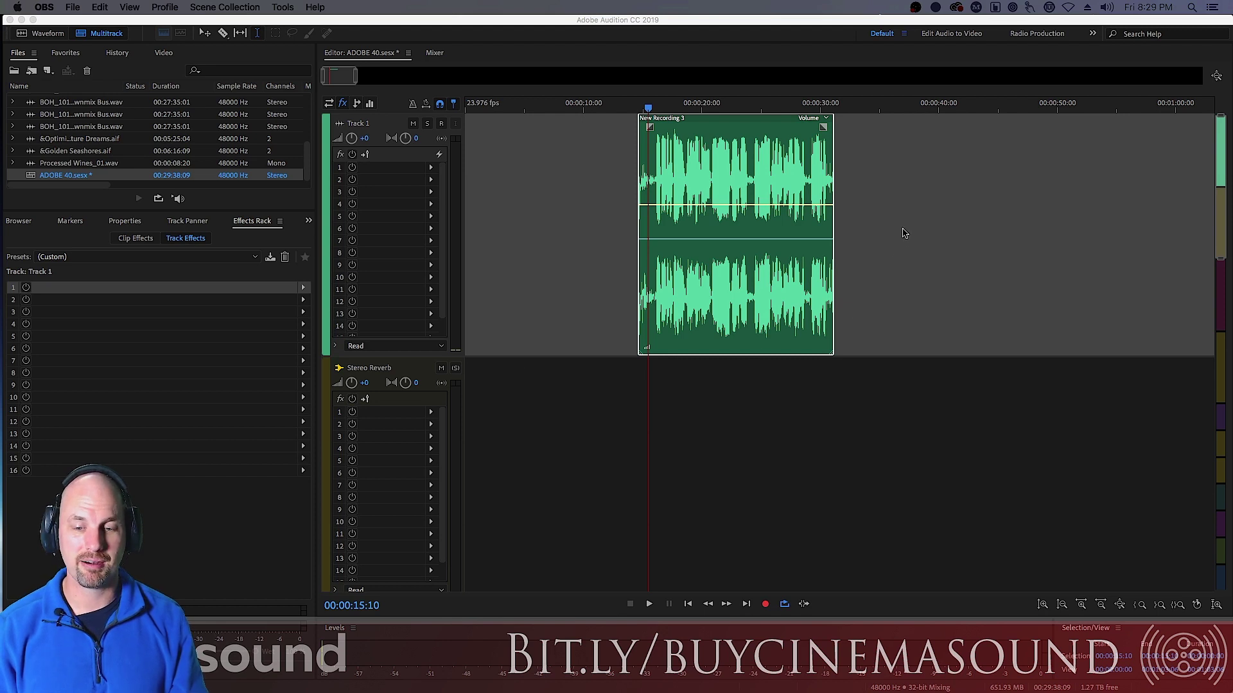
- Play the voice recording from about 14 seconds several times, stopping each time
left_click(905, 233)
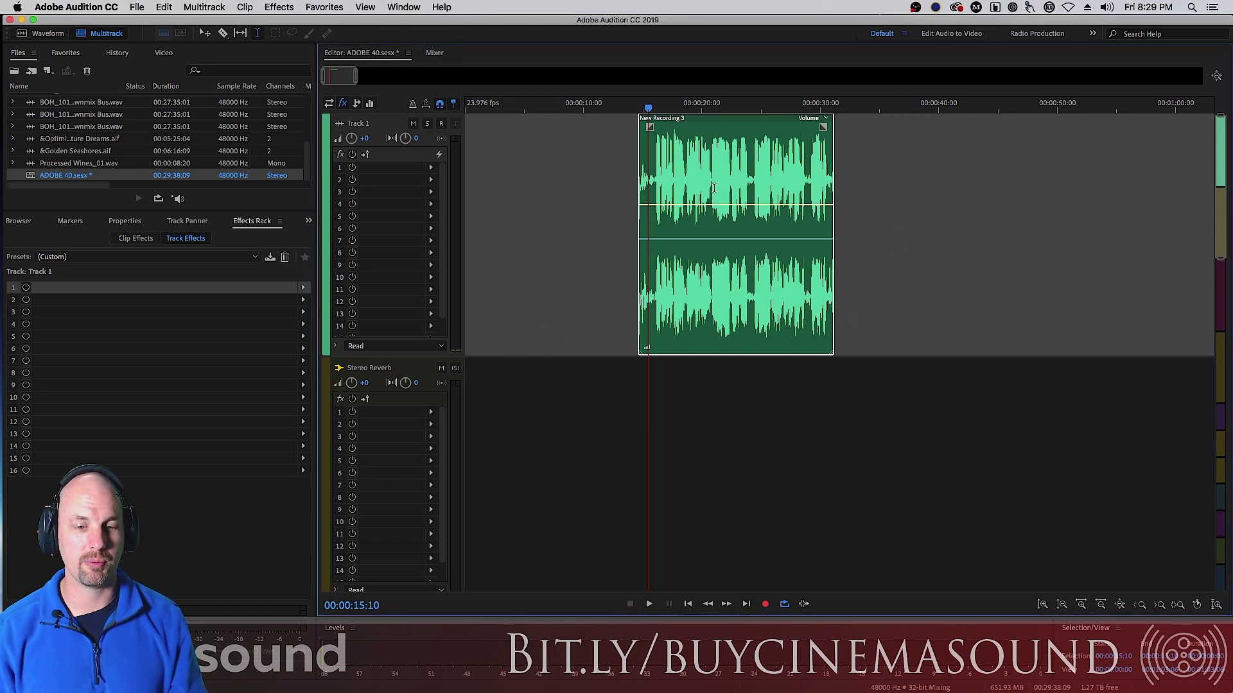
left_click(639, 107)
key("space")
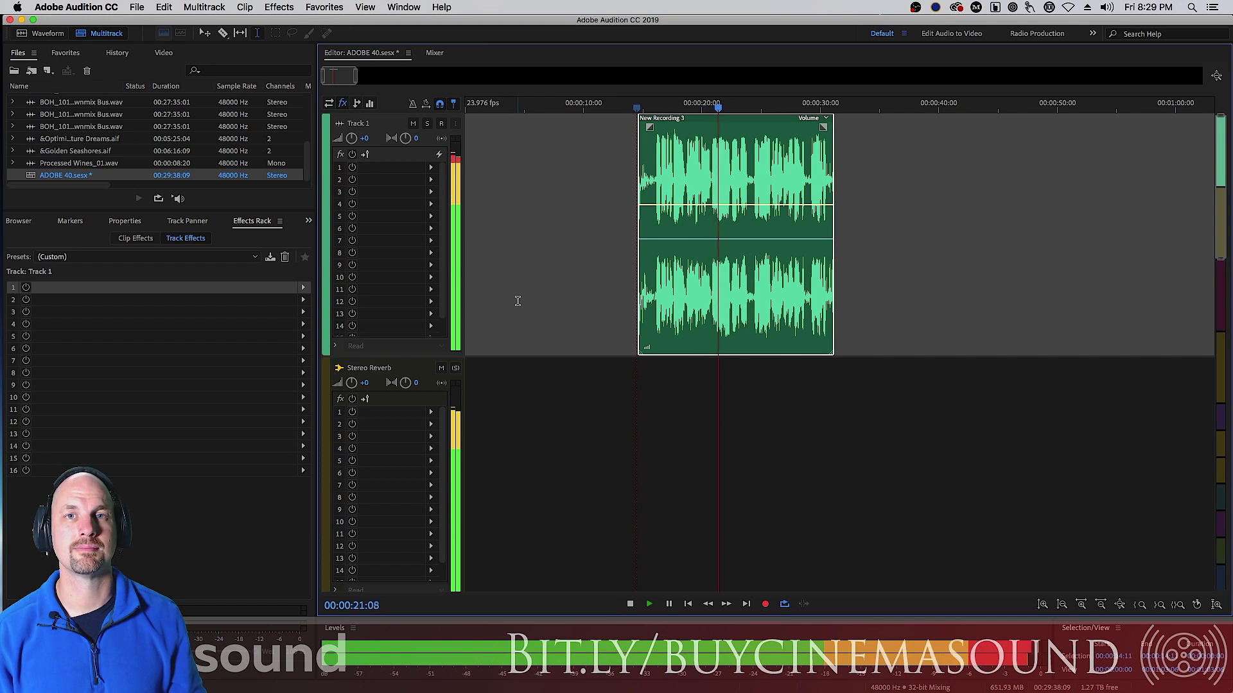
key("space")
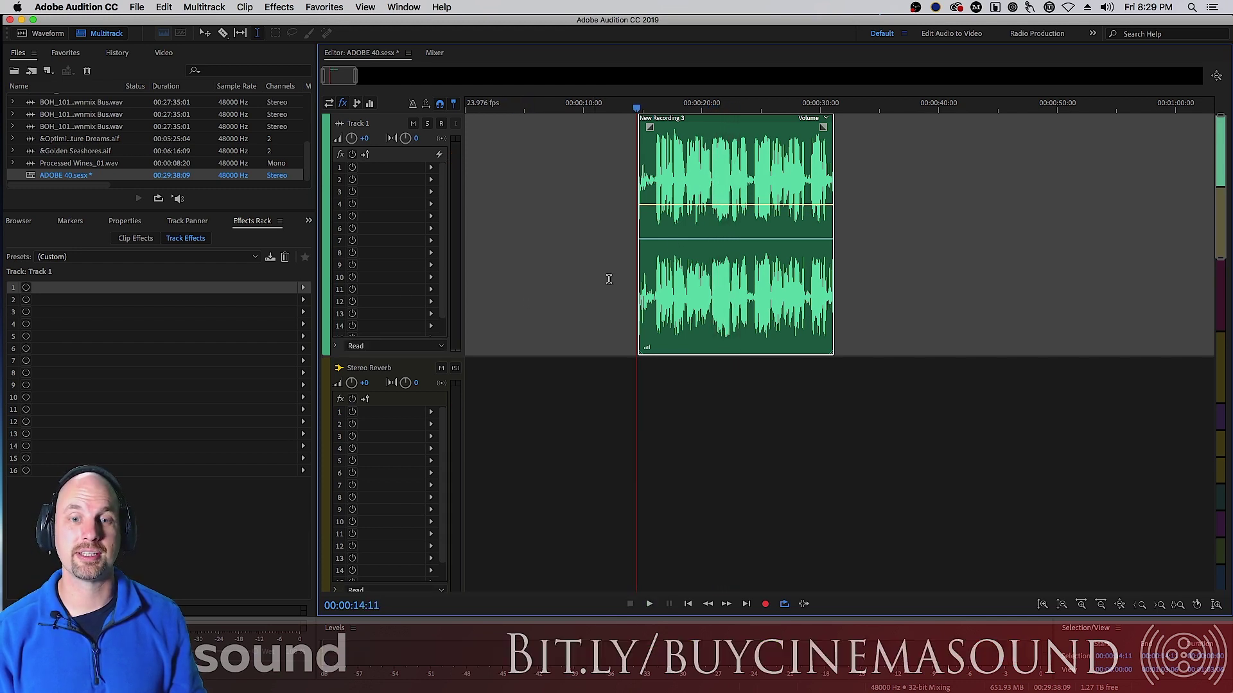
key("space")
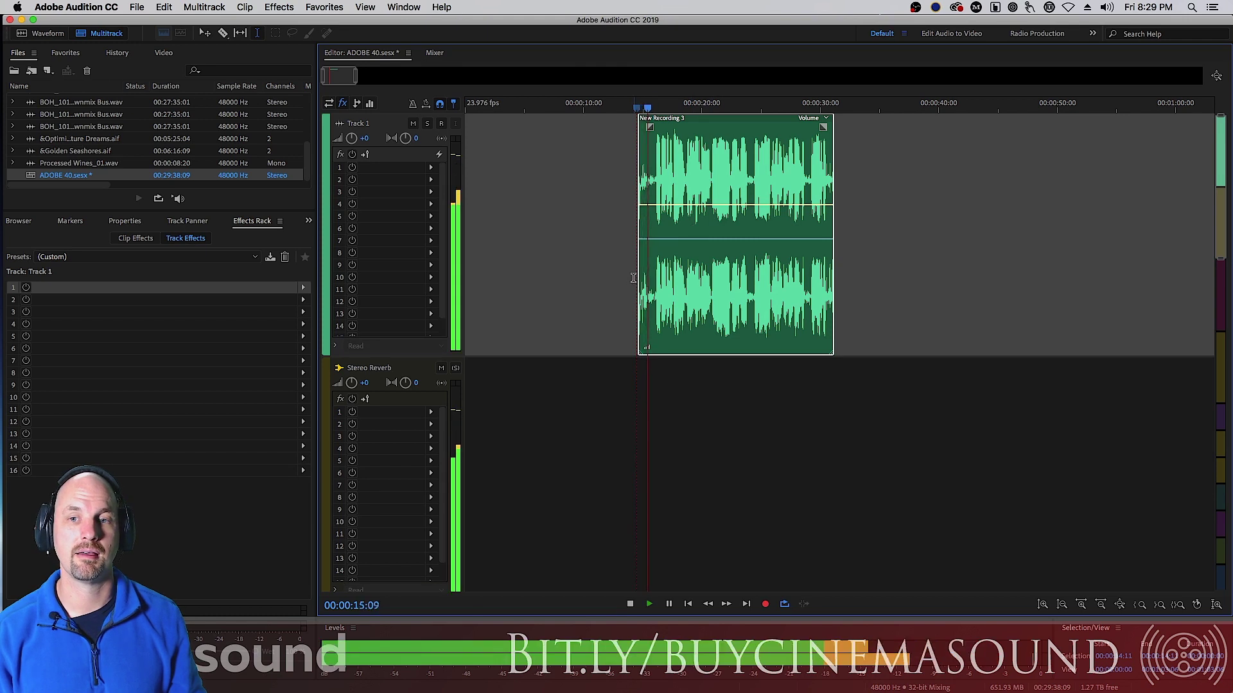
key("space")
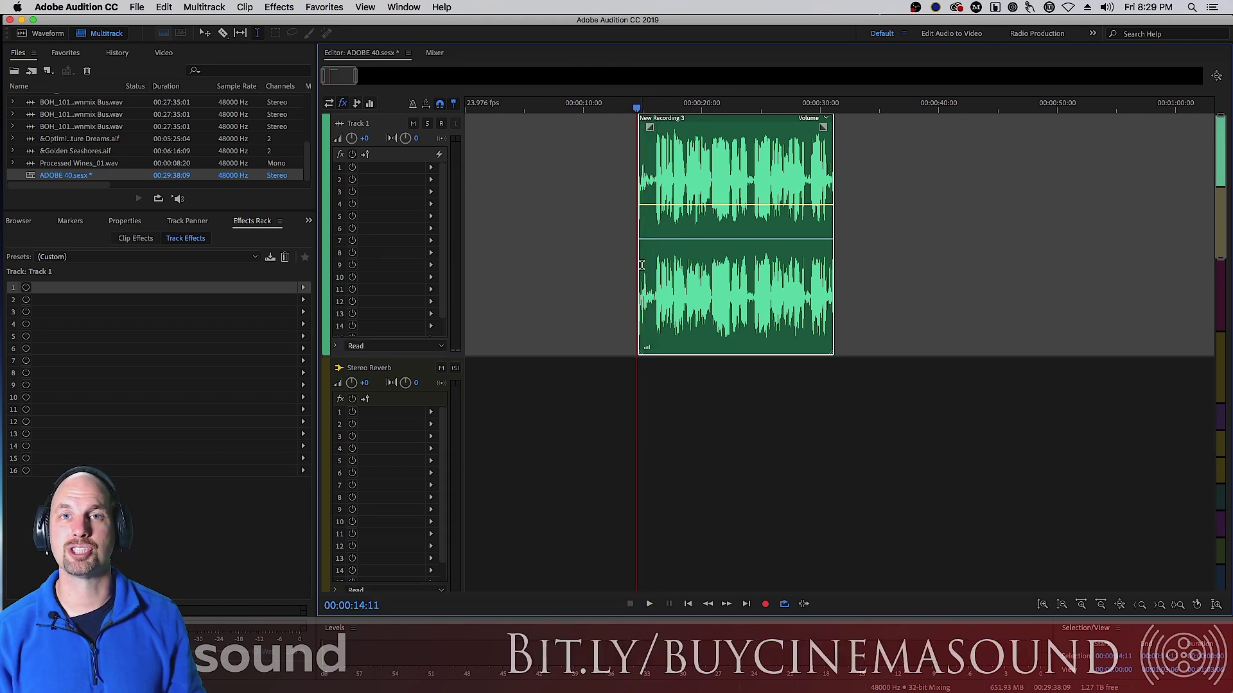
key("space")
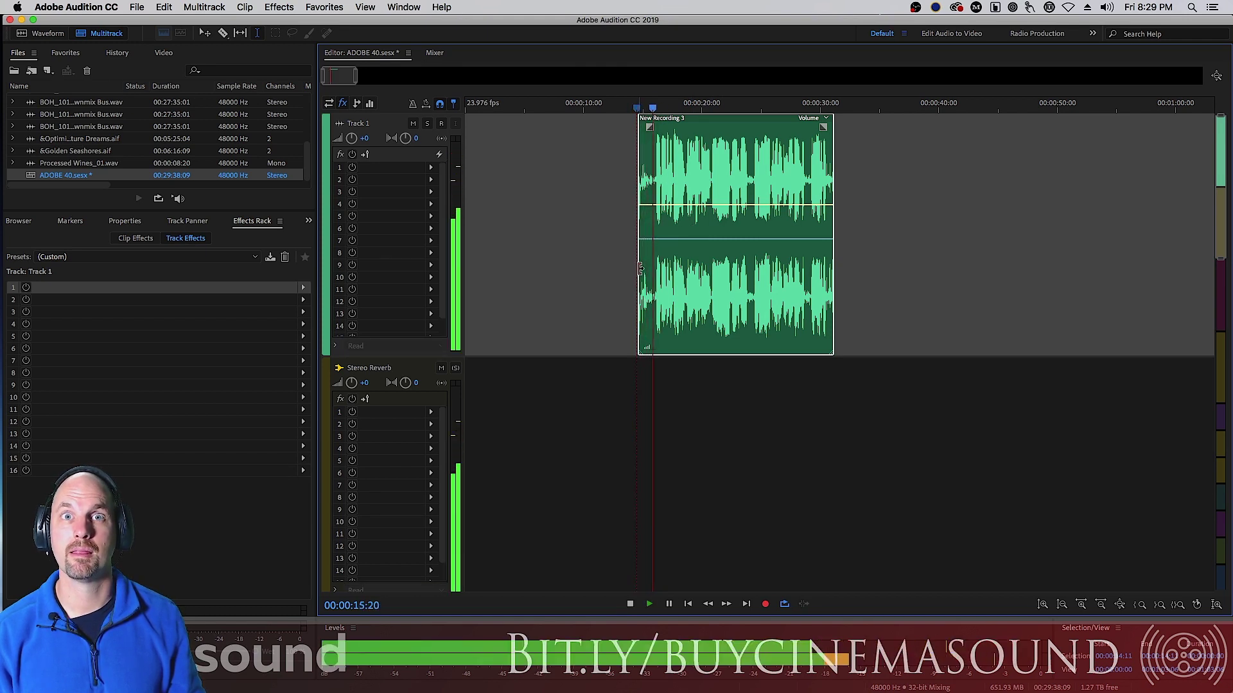
key("space")
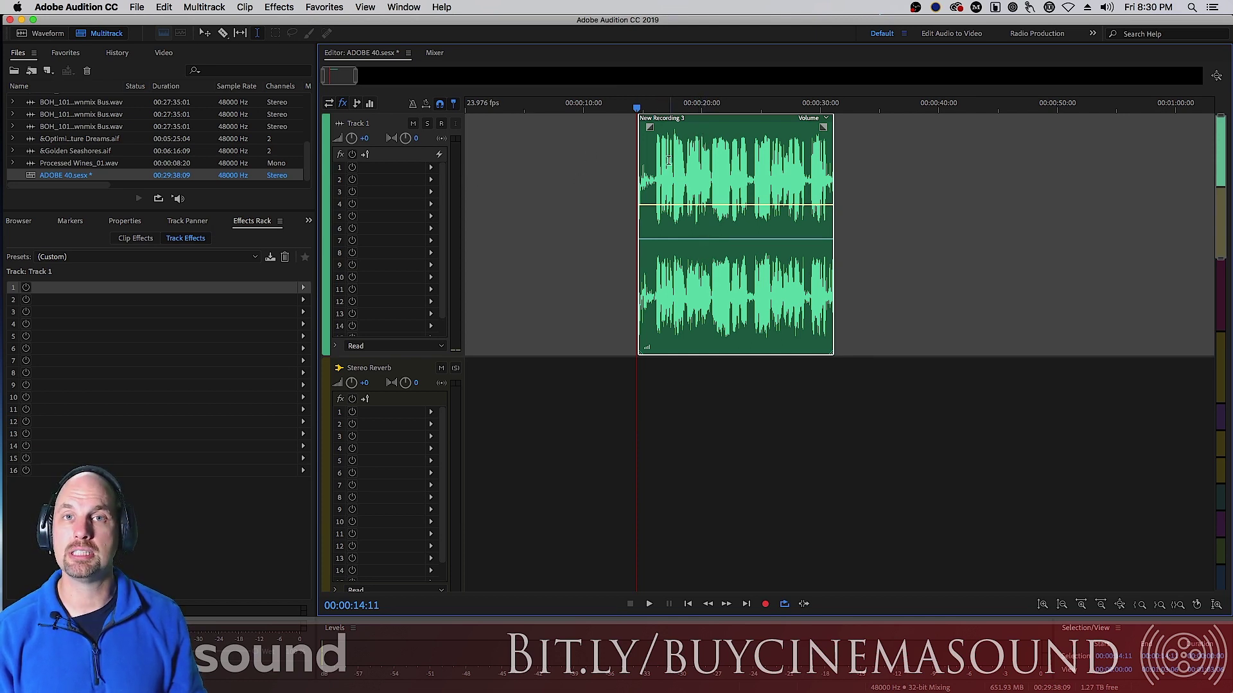
- Open New Recording 3 in the Waveform editor and play it to hear the noise
double_click(733, 126)
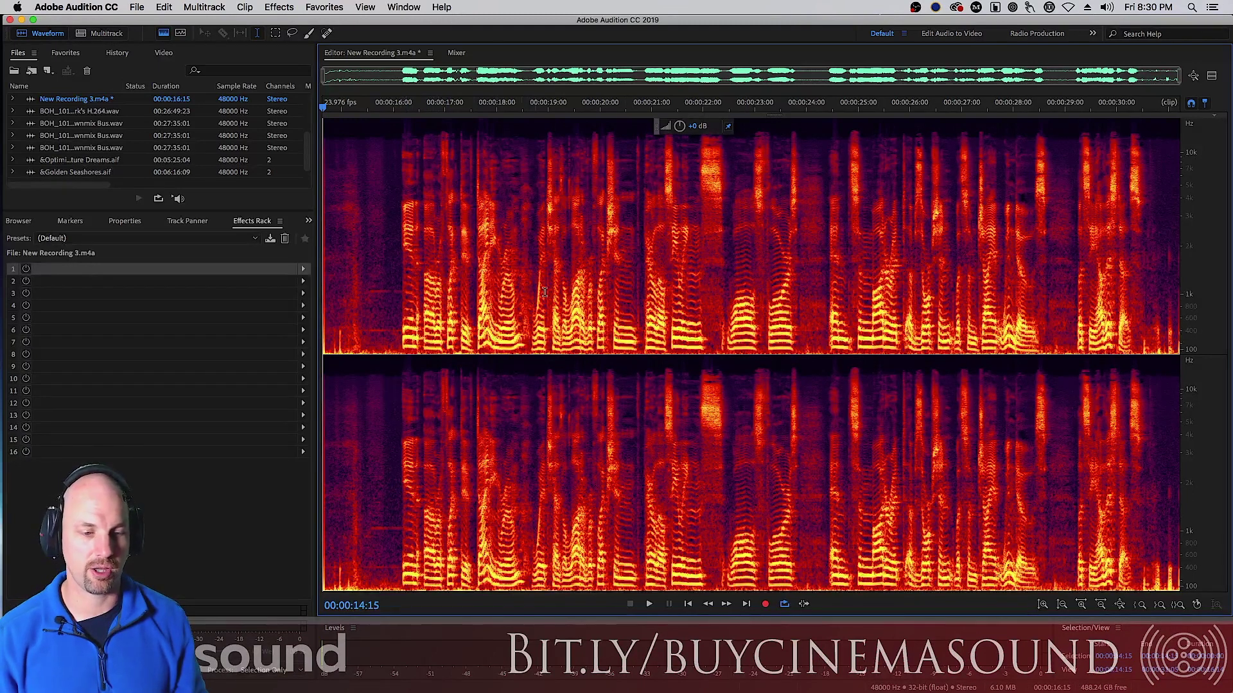
key("space")
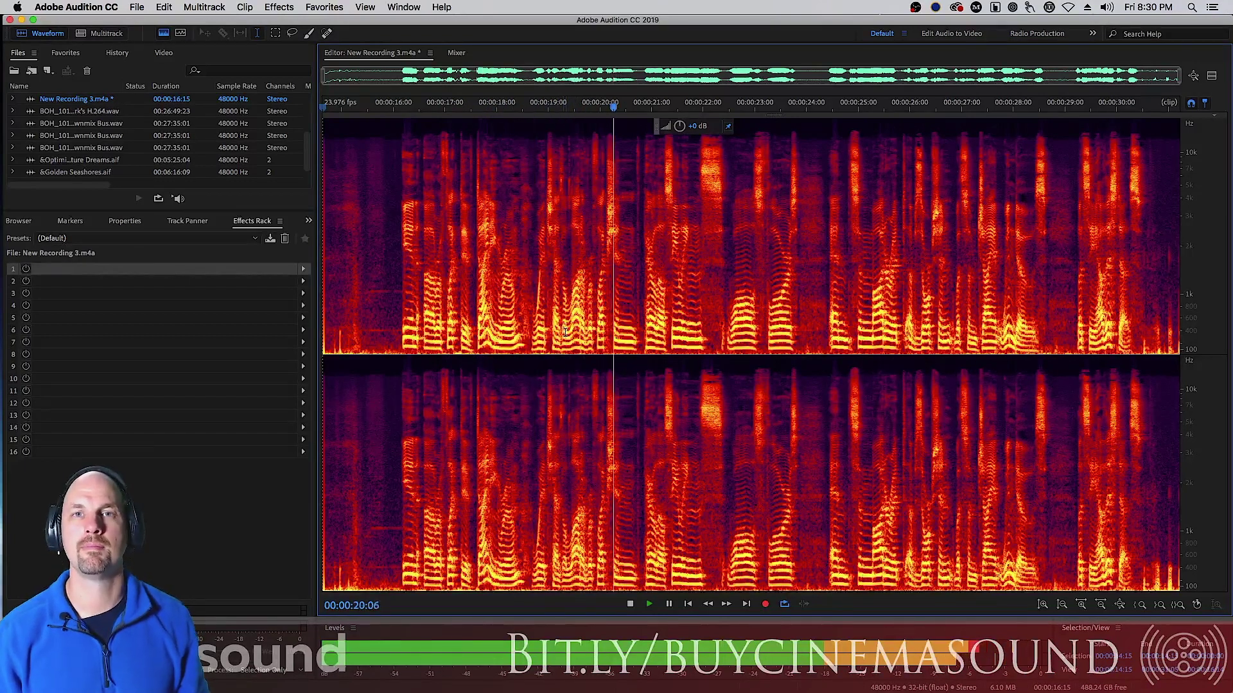
key("space")
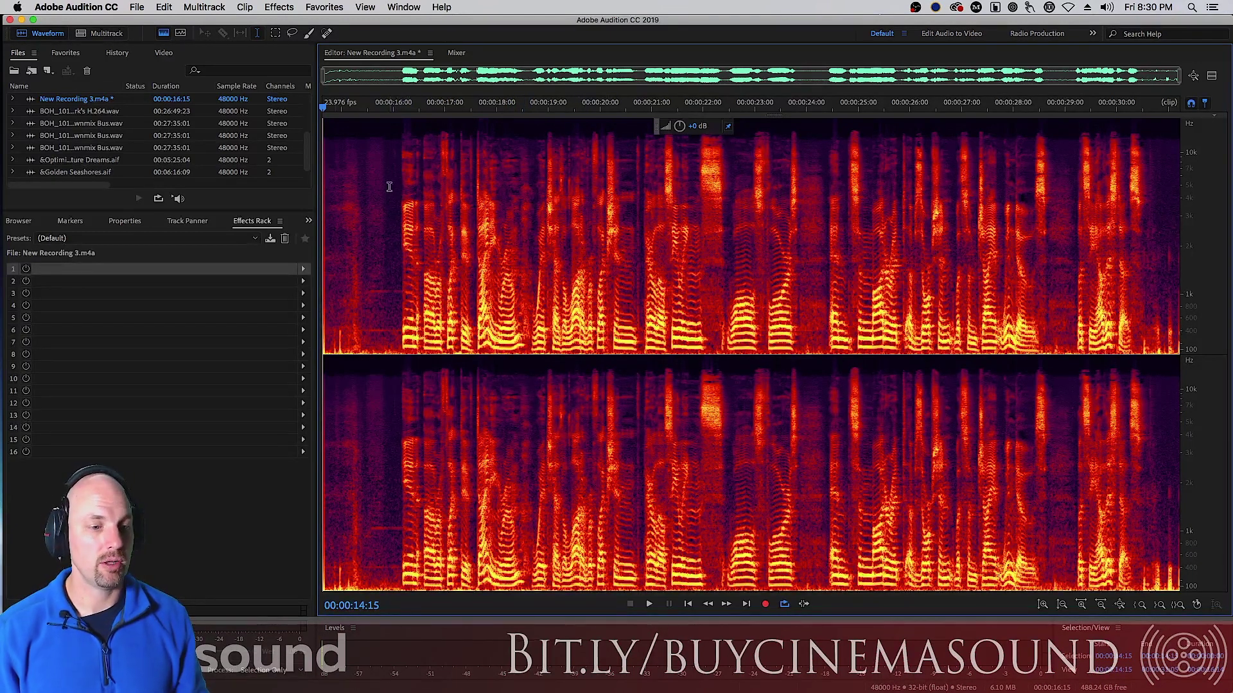
- Open Noise Reduction (process), move its window aside and collapse the advanced settings
left_click(280, 9)
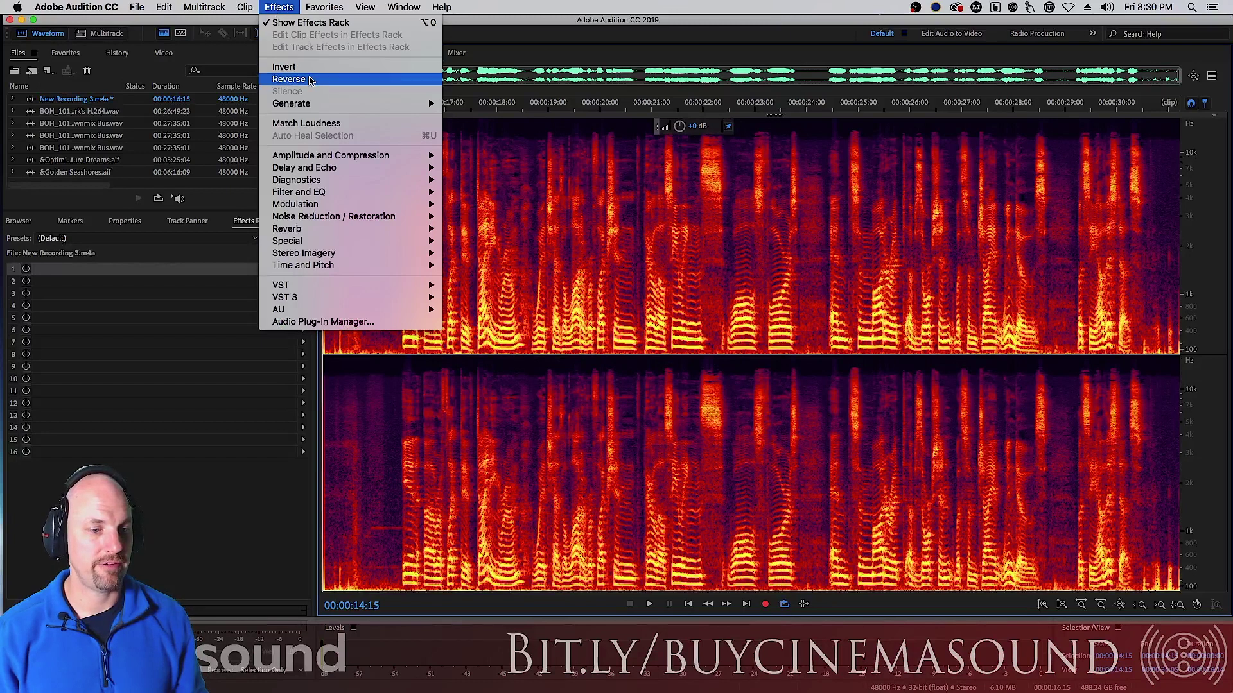
mouse_move(361, 221)
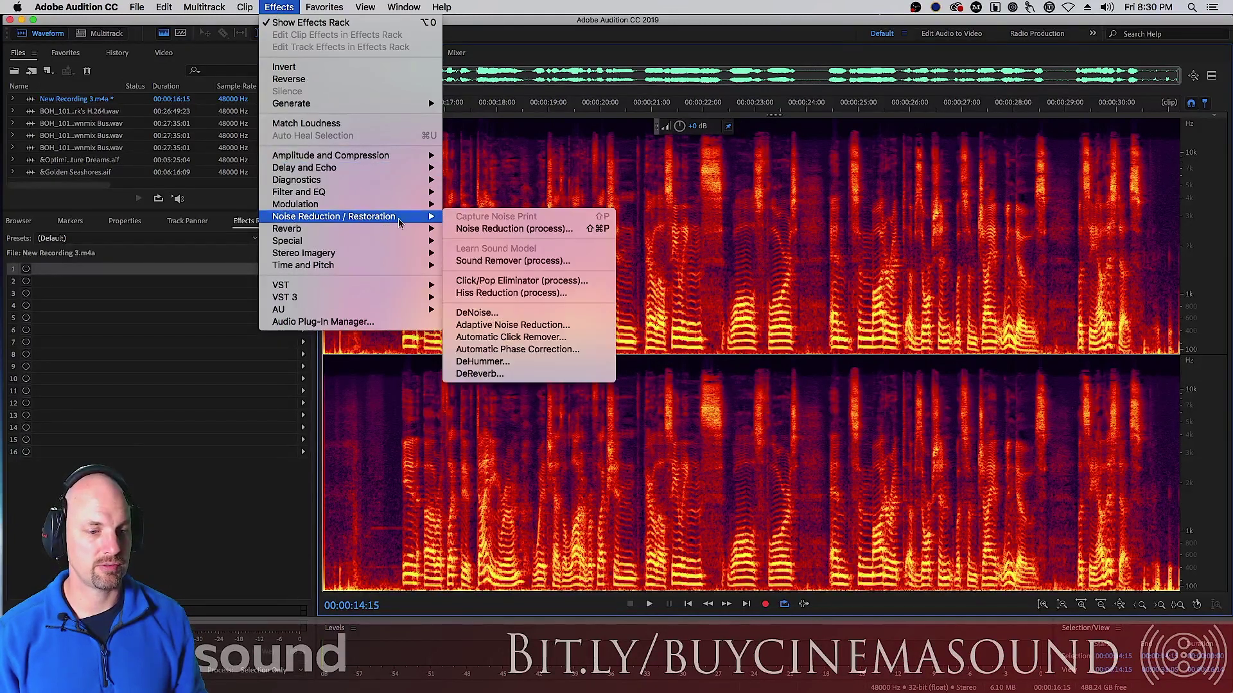
left_click(540, 229)
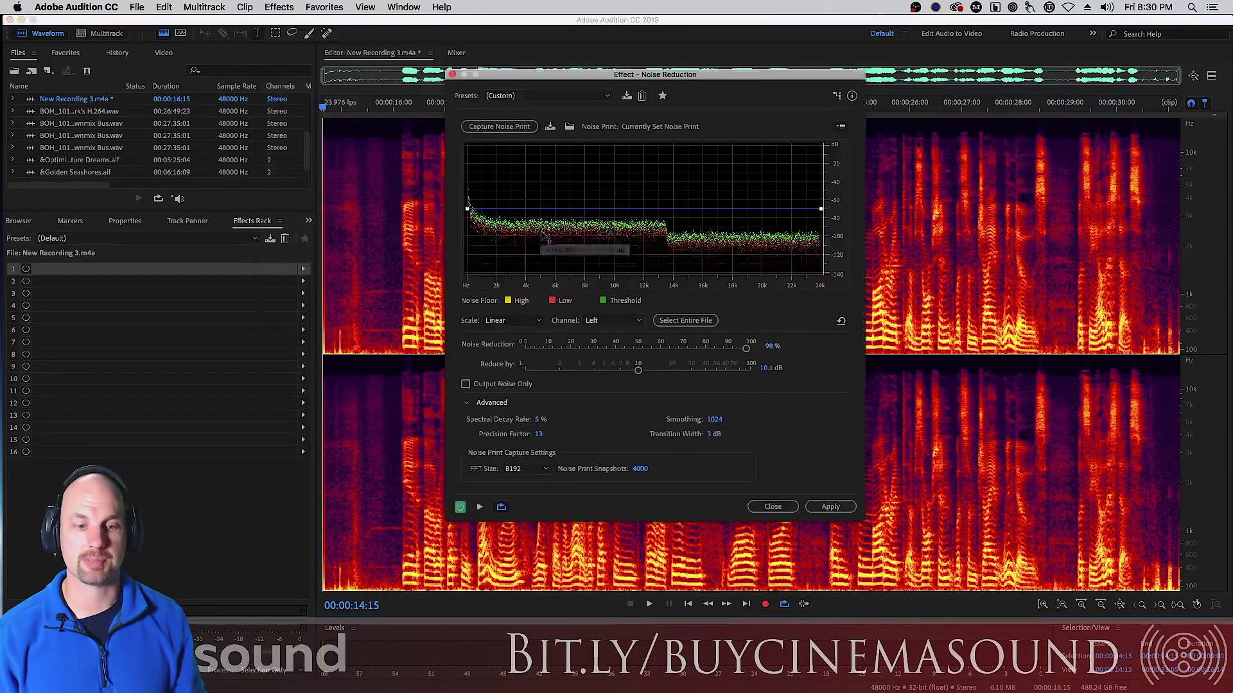
left_click_drag(653, 77, 697, 148)
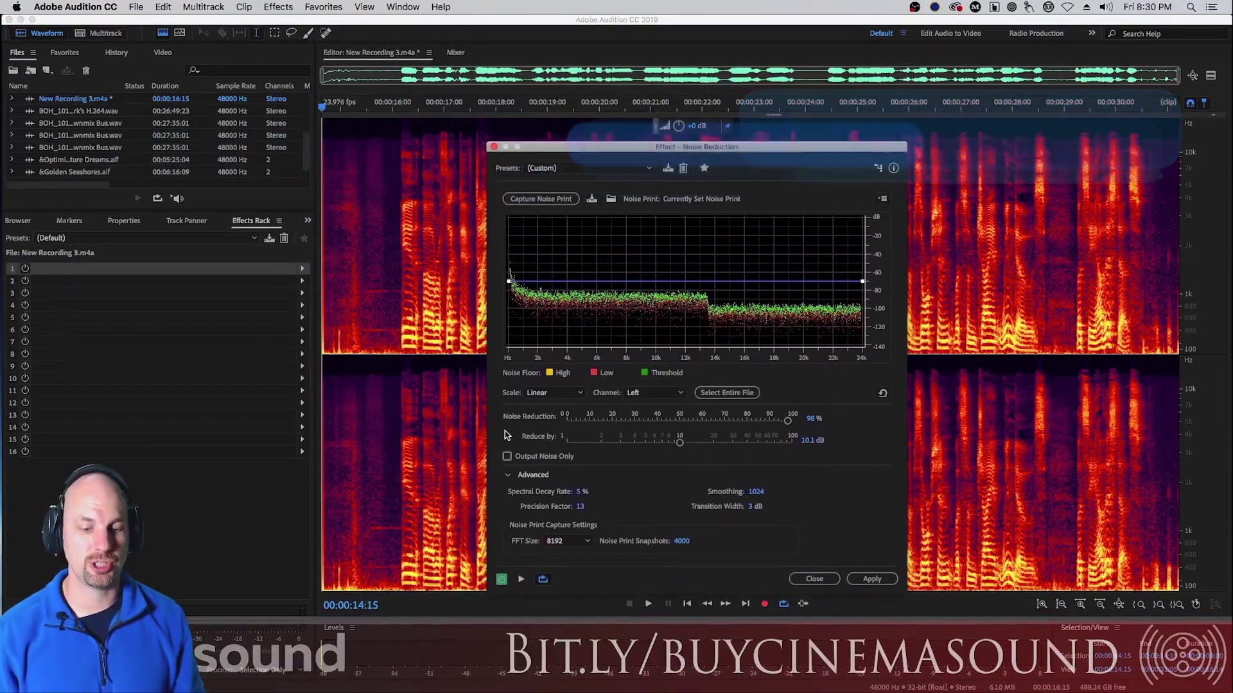
left_click(510, 475)
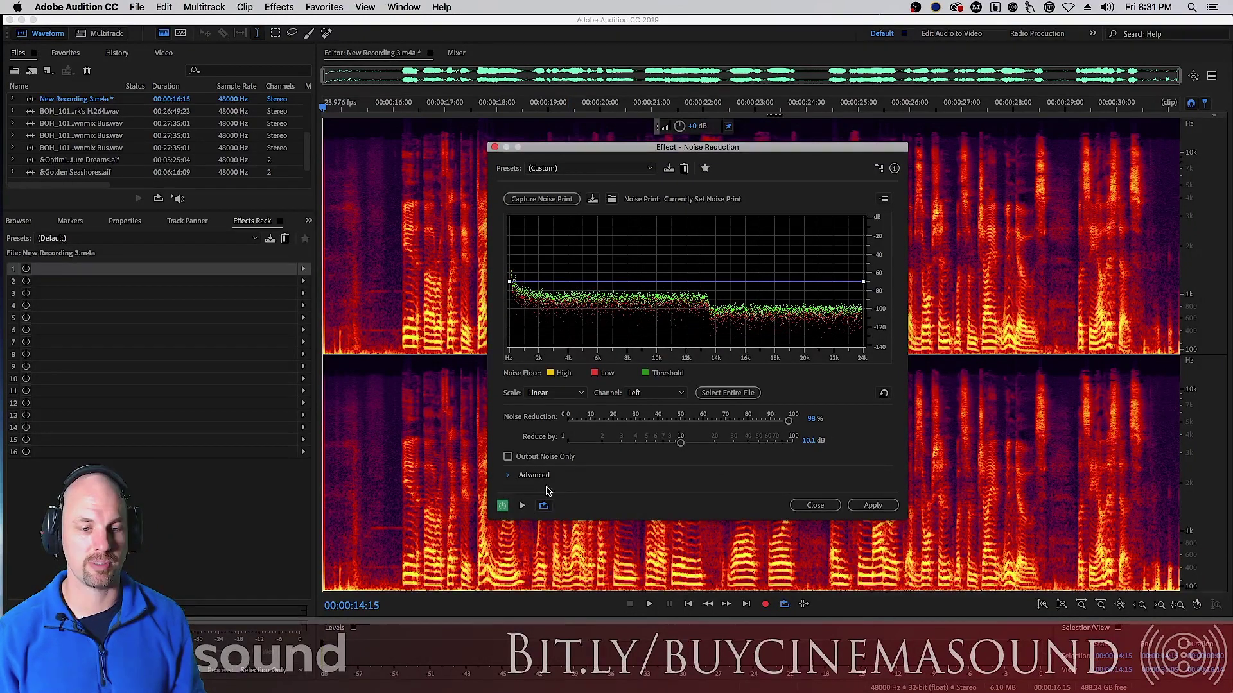
left_click_drag(600, 149, 703, 144)
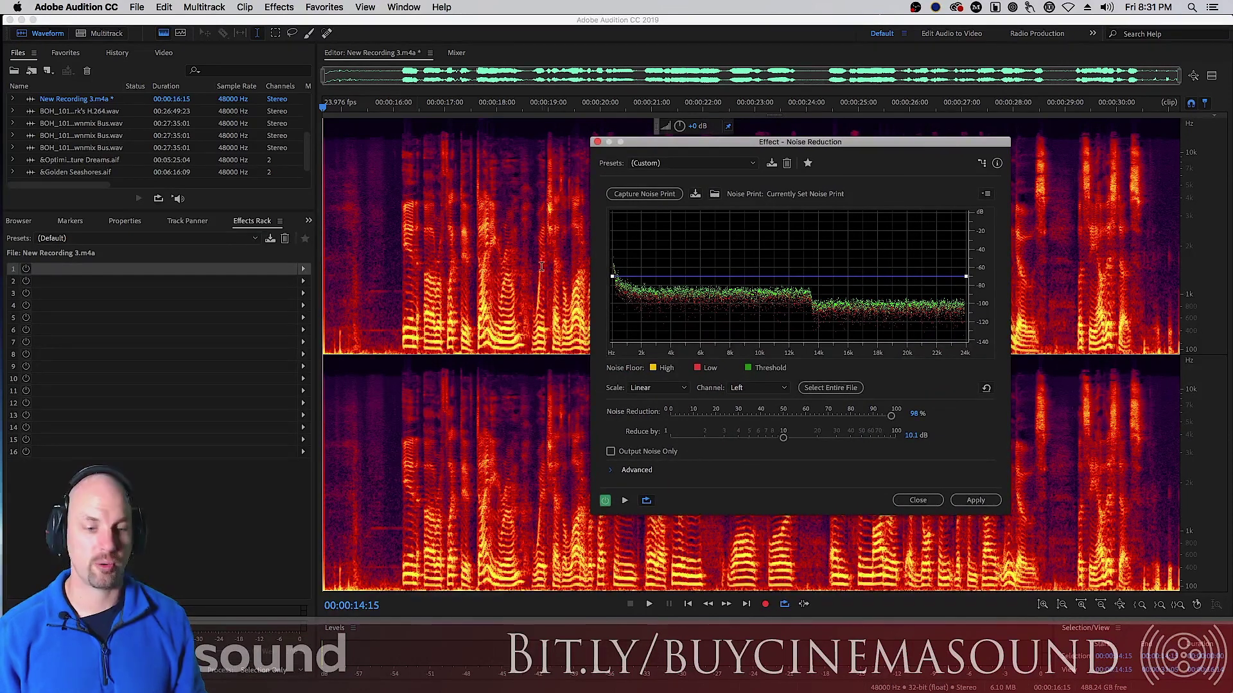
left_click(347, 147)
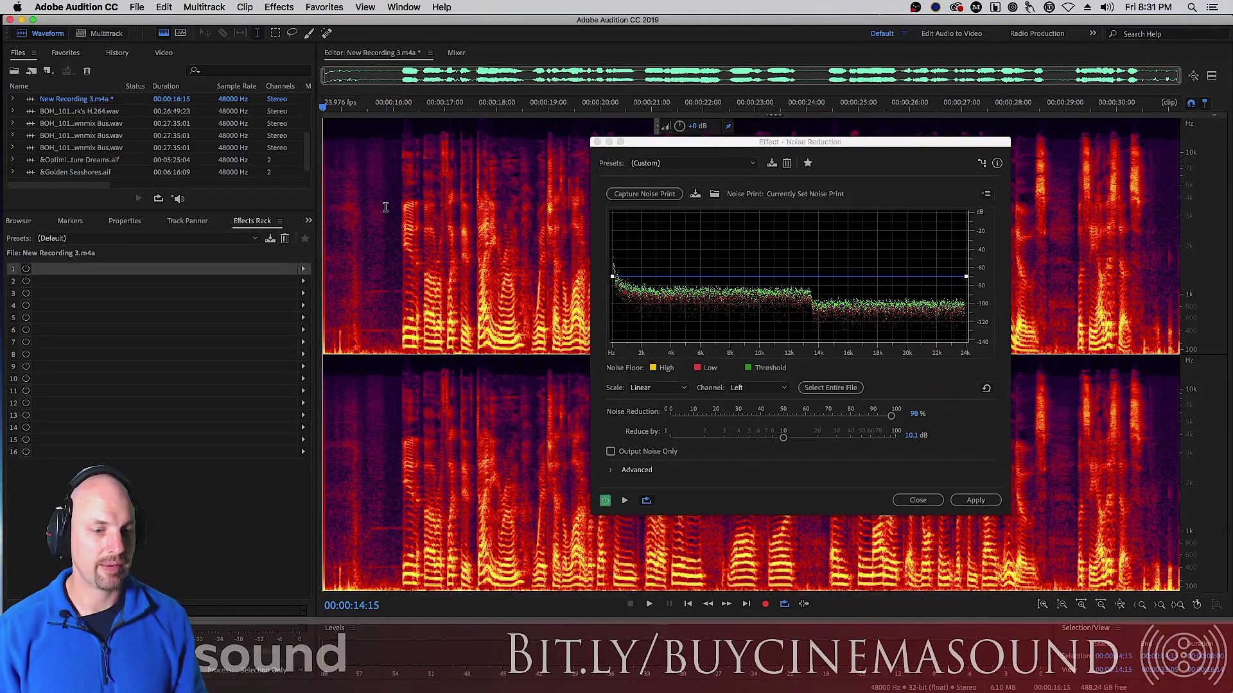
- Capture a noise print from a short noise-only stretch, then select the whole recording
left_click_drag(383, 205, 400, 204)
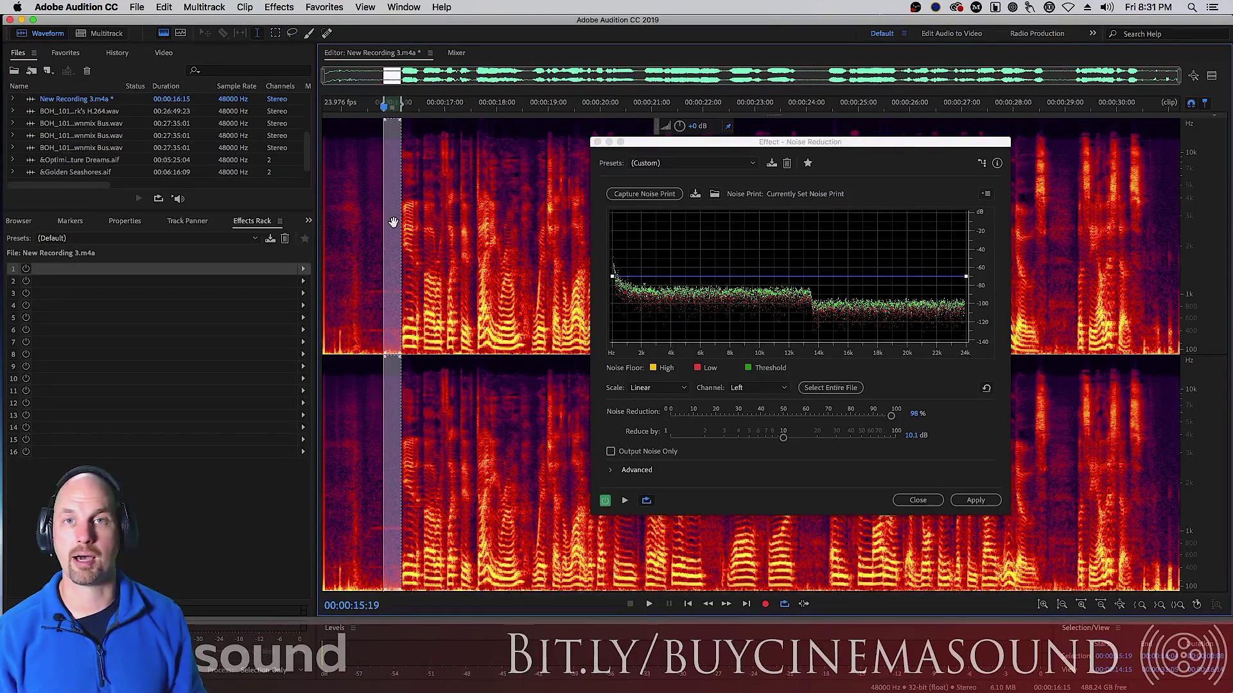
key("space")
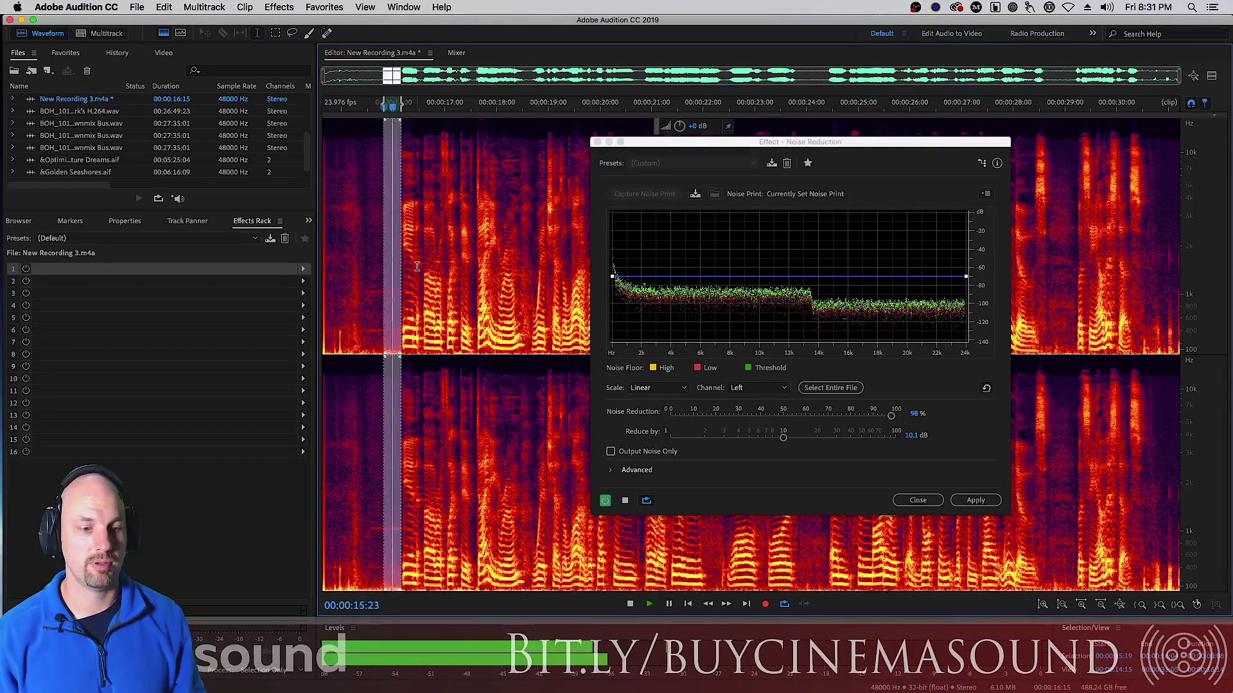
key("space")
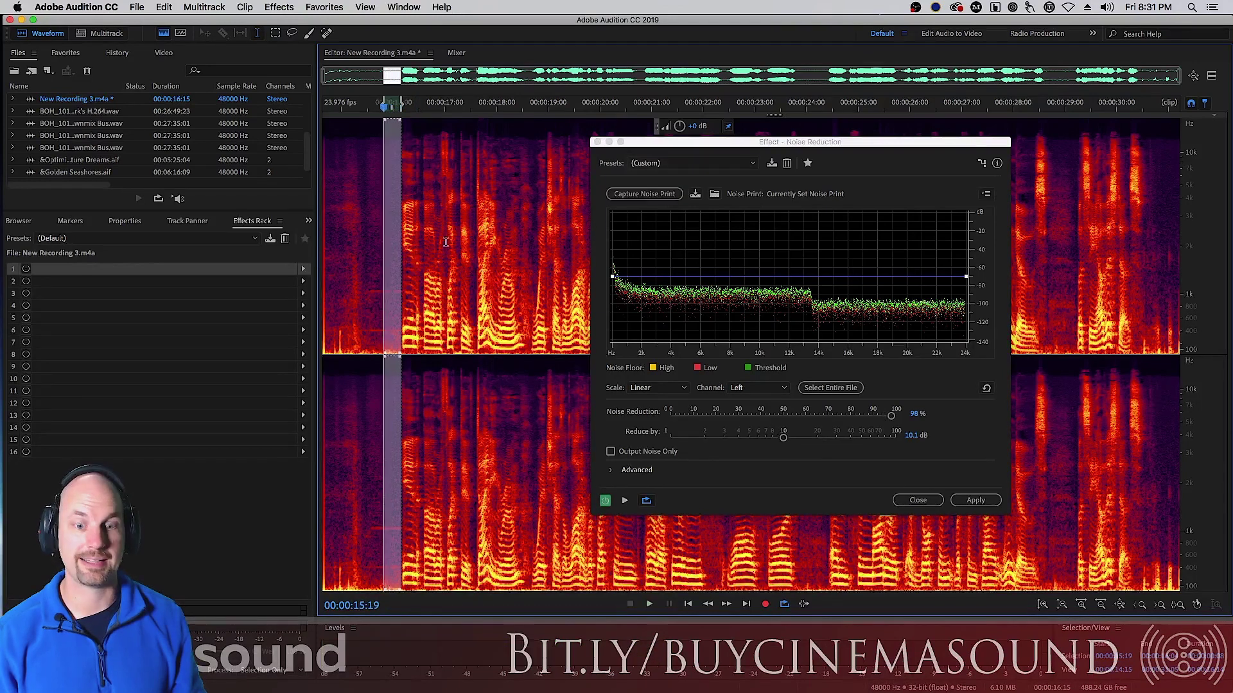
left_click(644, 199)
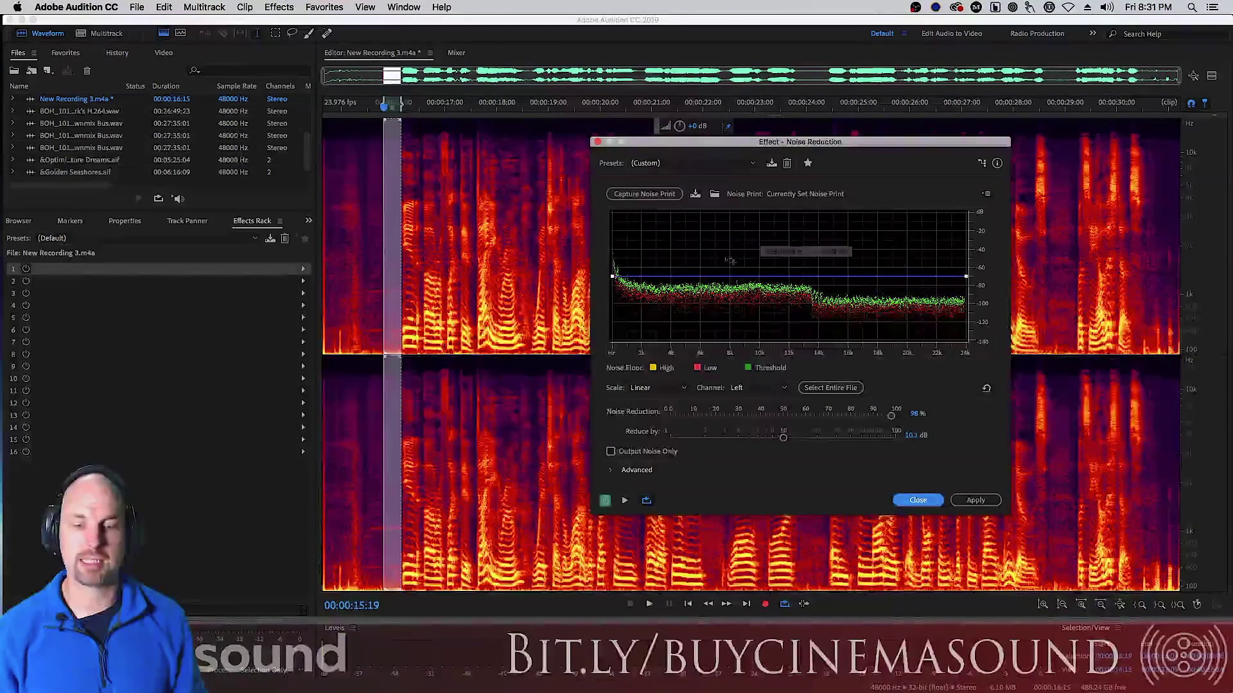
key("super+a")
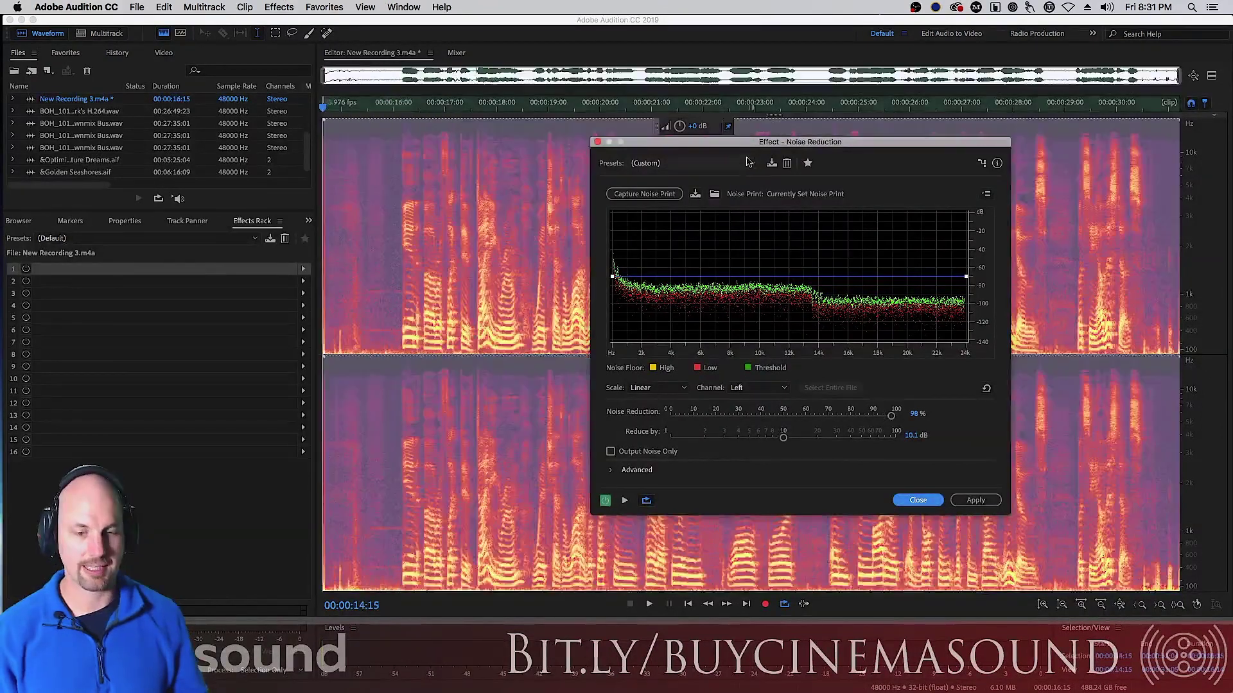
- Compare the voice with the effect bypassed and on, then set Noise Reduction to 100%
left_click_drag(774, 144, 622, 133)
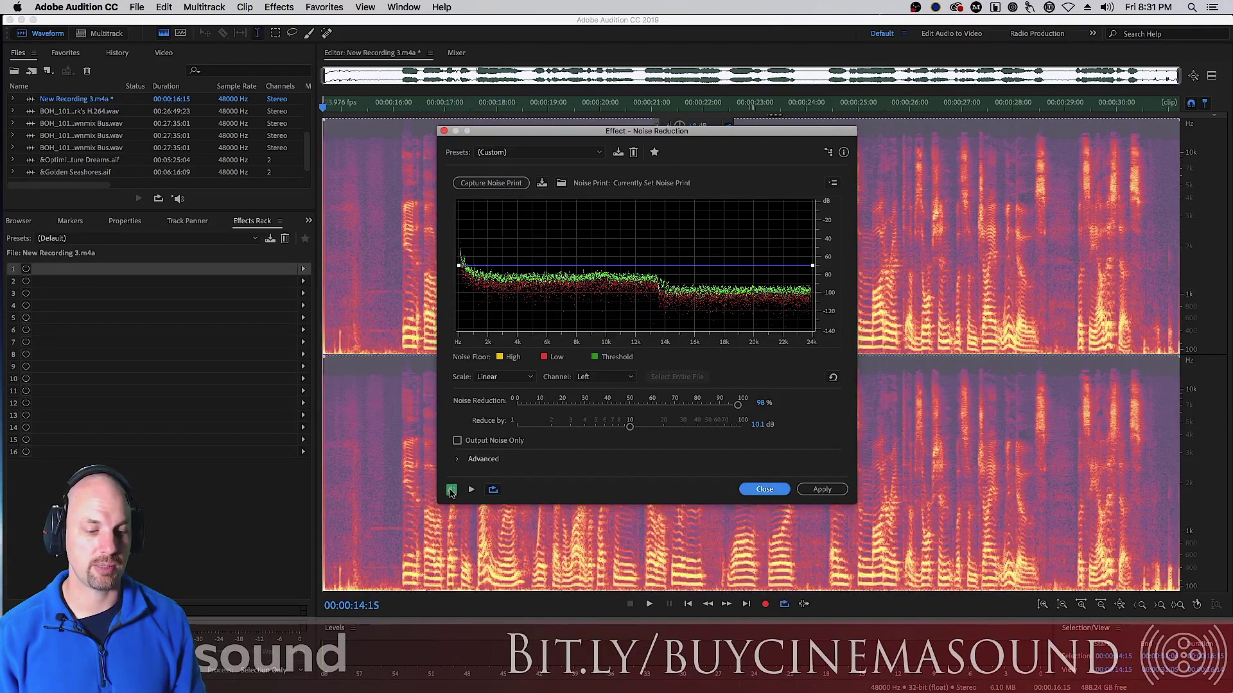
left_click(452, 489)
left_click(451, 491)
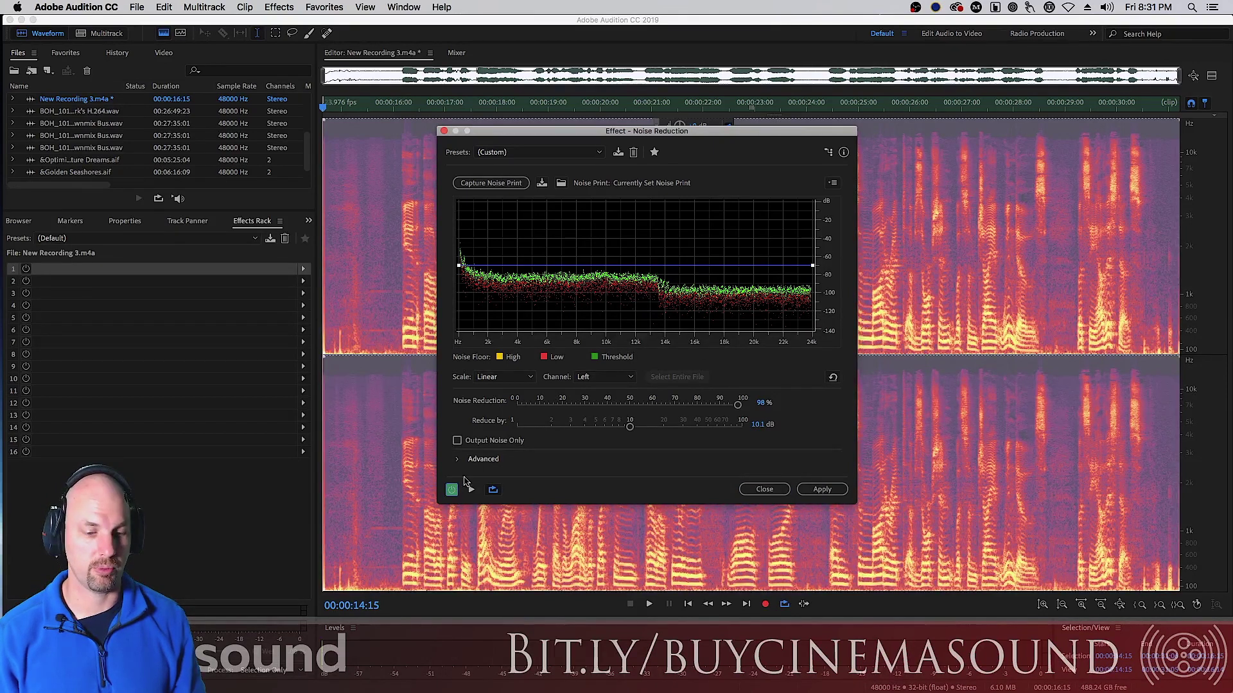
left_click(471, 490)
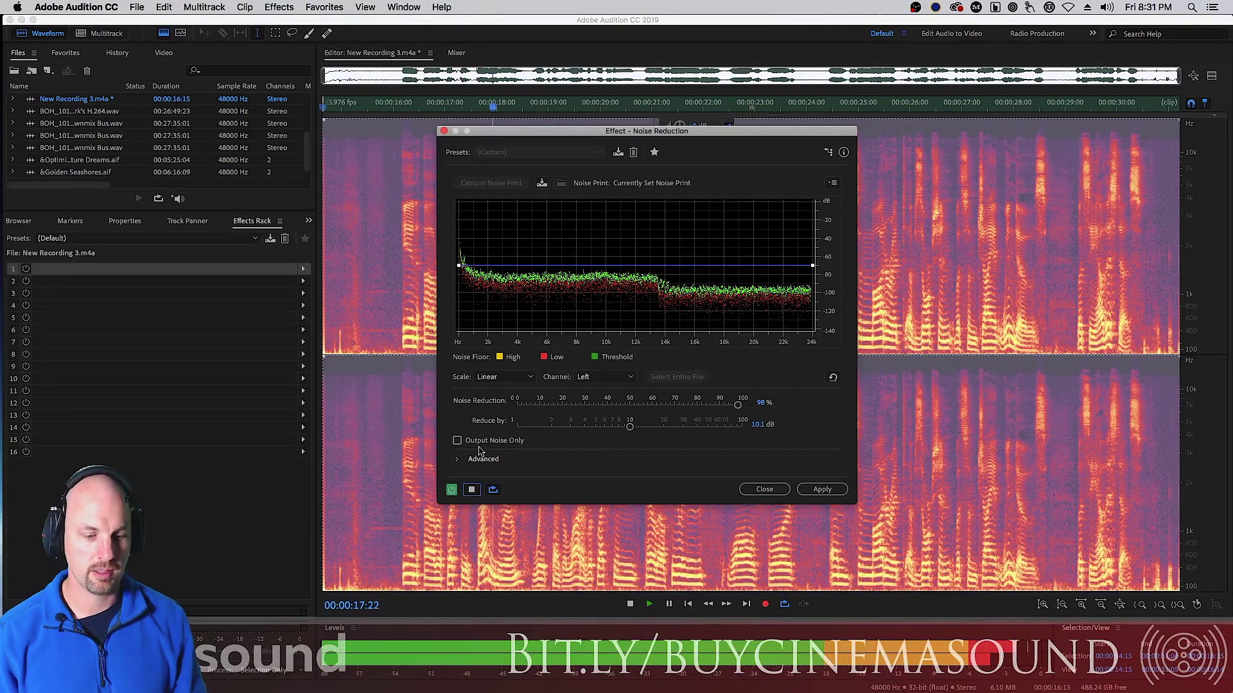
key("space")
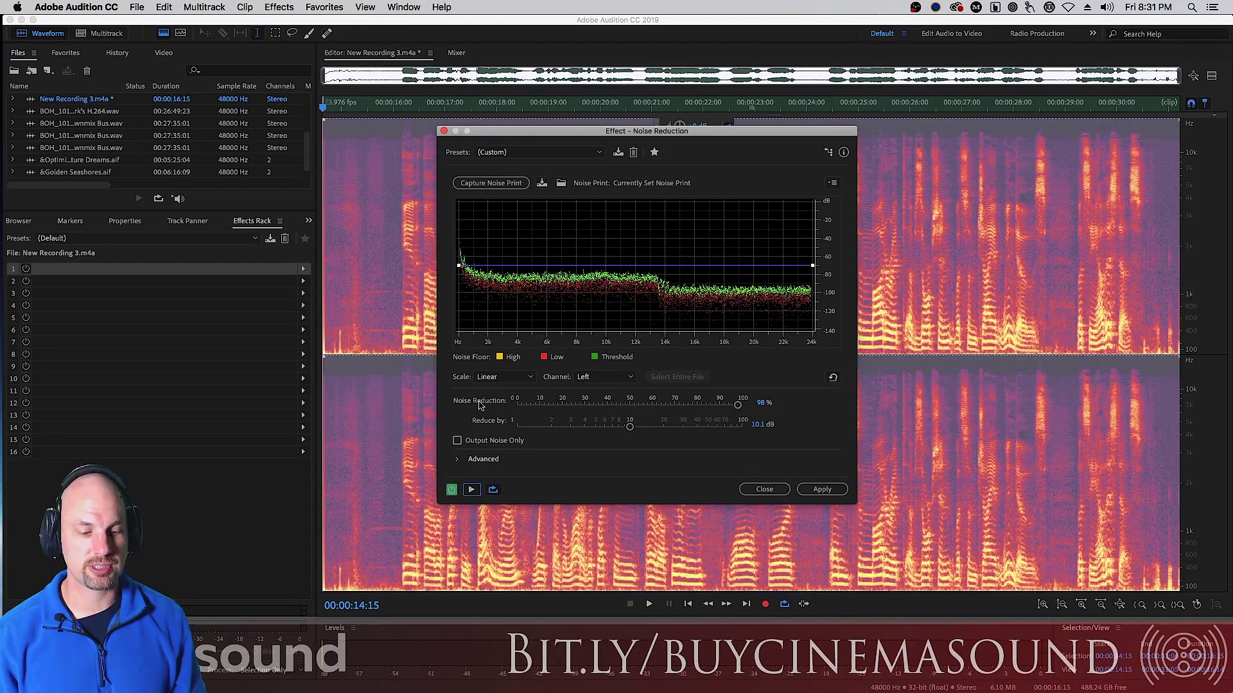
left_click_drag(740, 407, 791, 410)
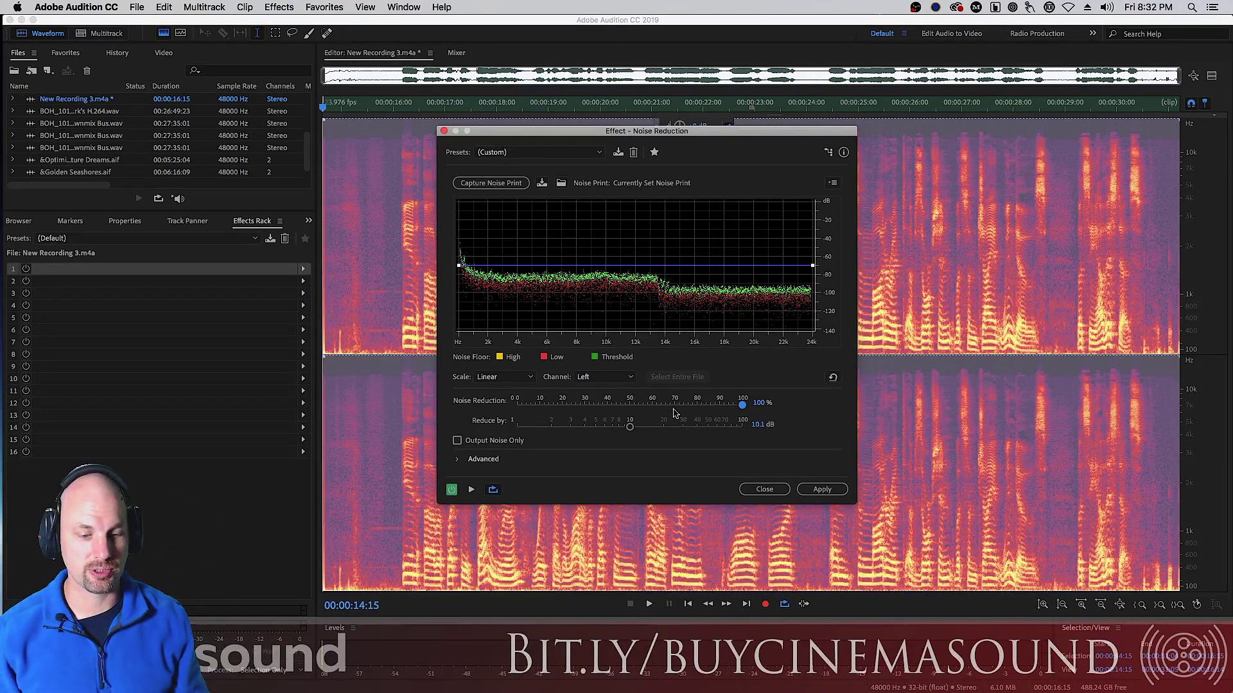
- Raise Reduce by to 90.2 dB and preview the stronger reduction
left_click_drag(543, 406, 746, 411)
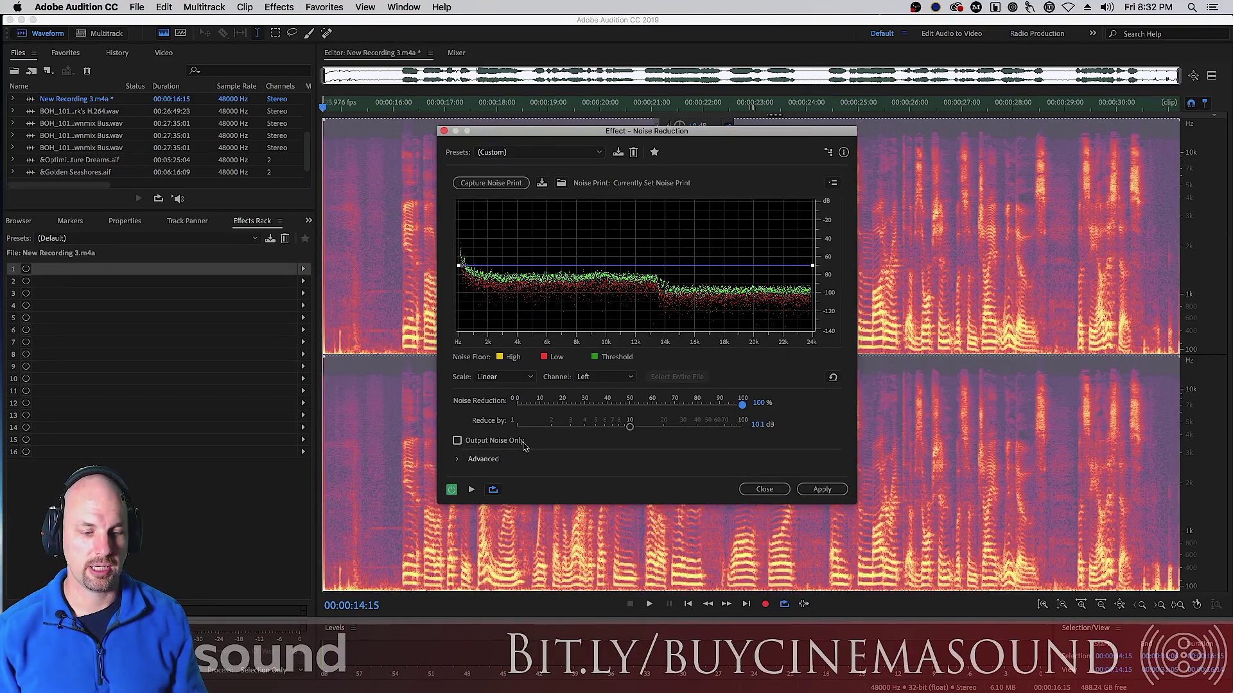
left_click_drag(634, 427, 737, 426)
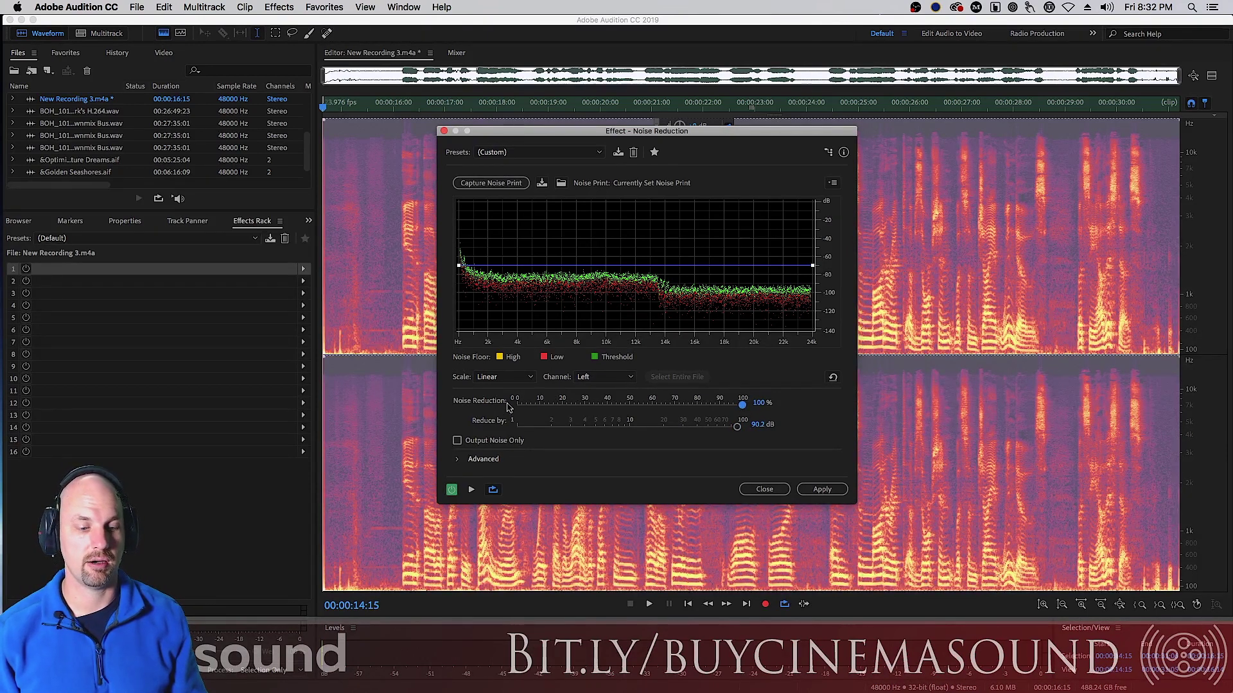
key("space")
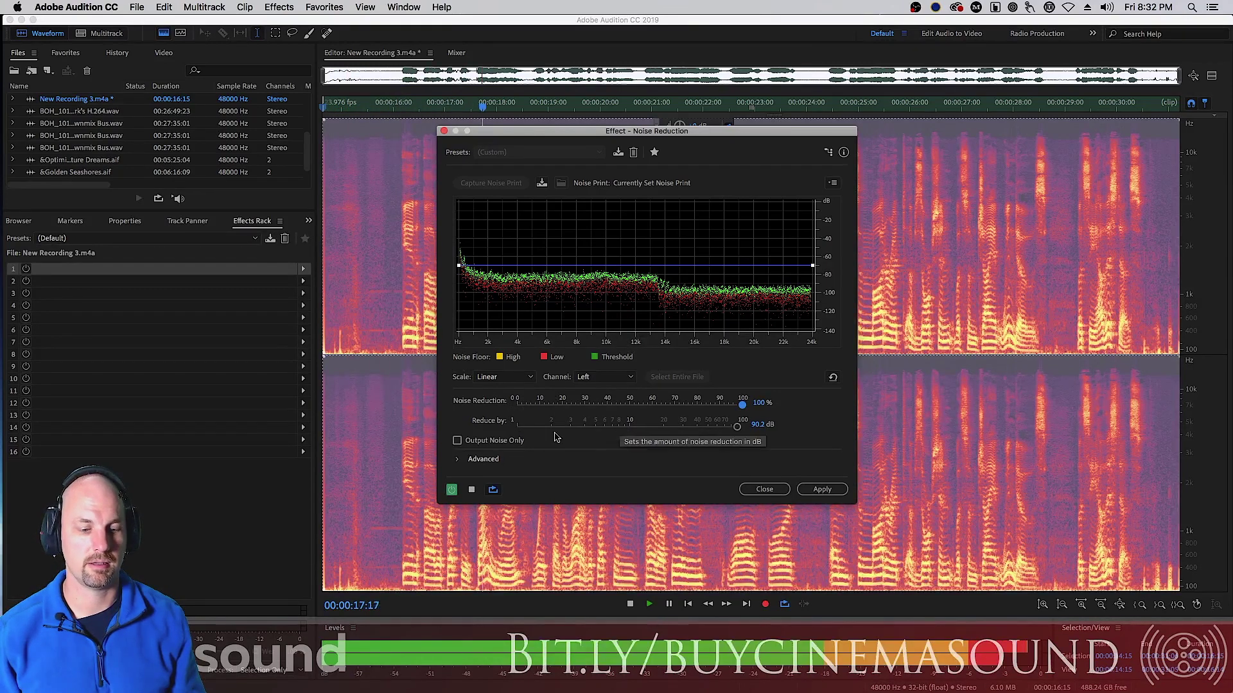
left_click(477, 492)
- Audition the 90.2 dB reduction preview several more times, ending stopped
left_click(475, 491)
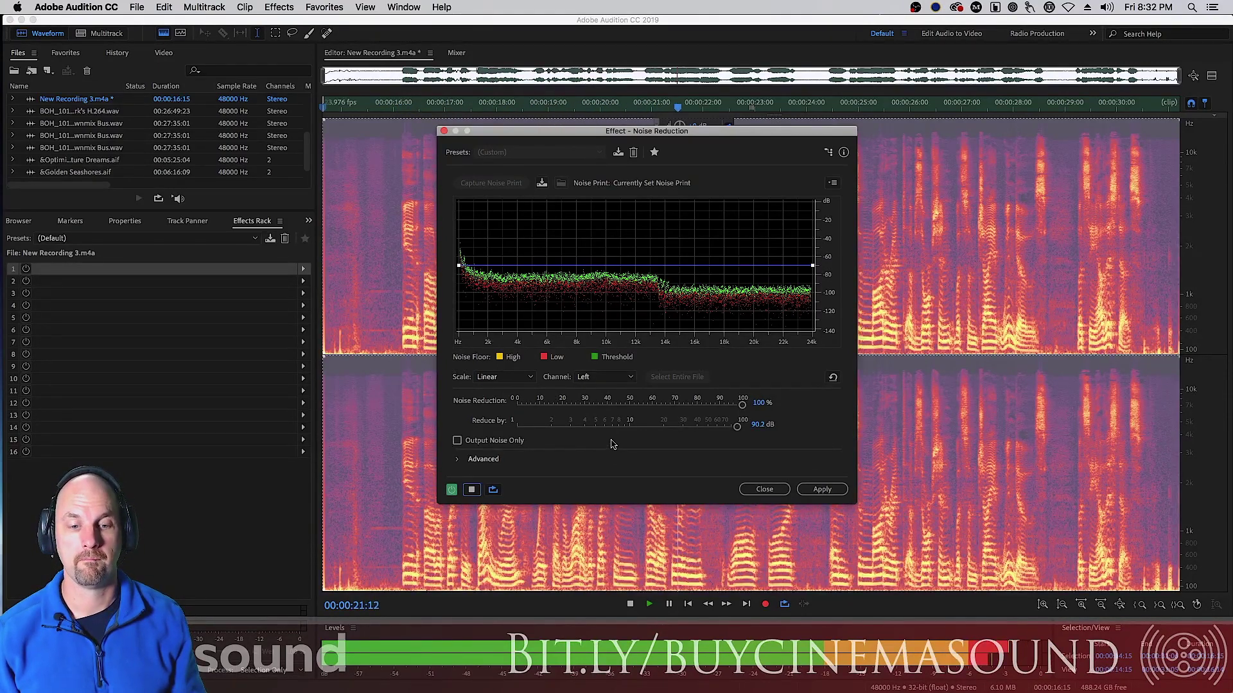
key("space")
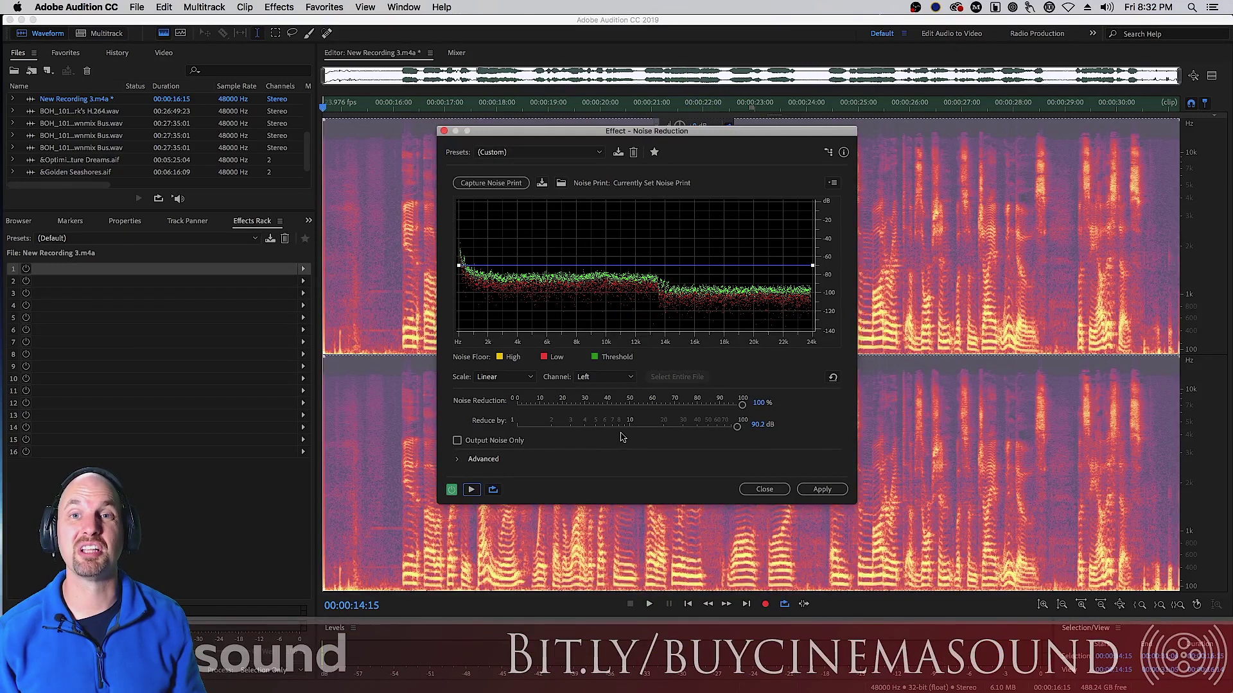
key("space")
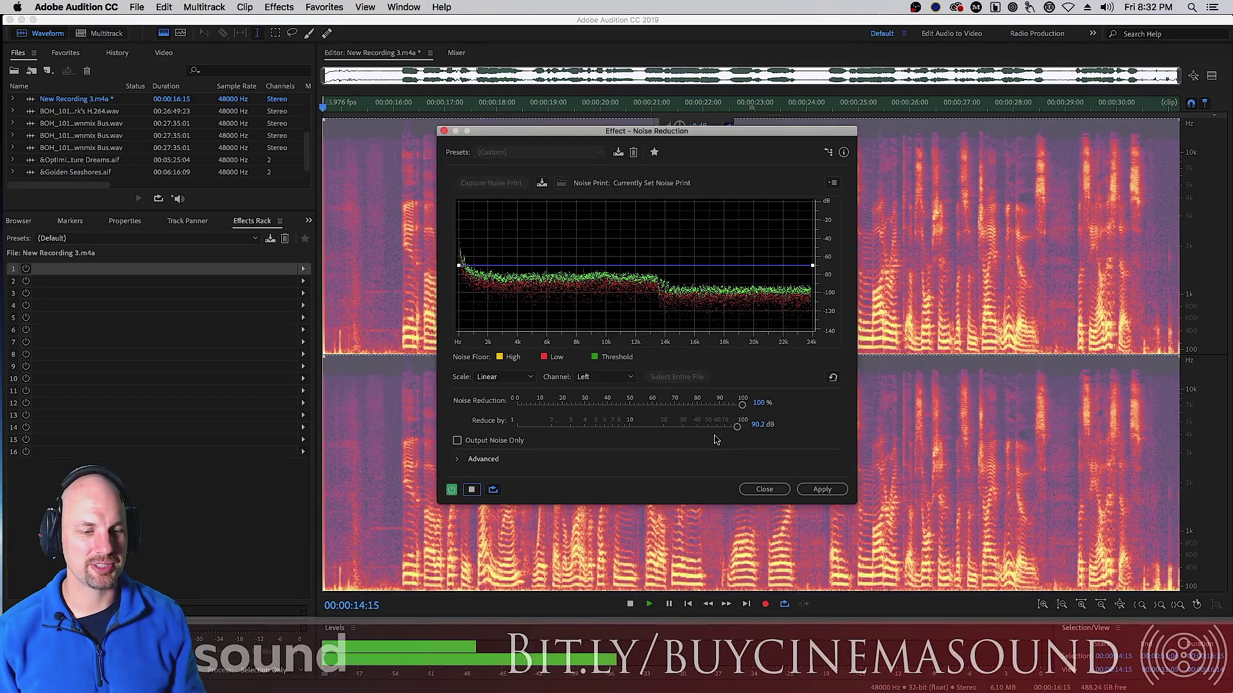
left_click(472, 489)
left_click(472, 490)
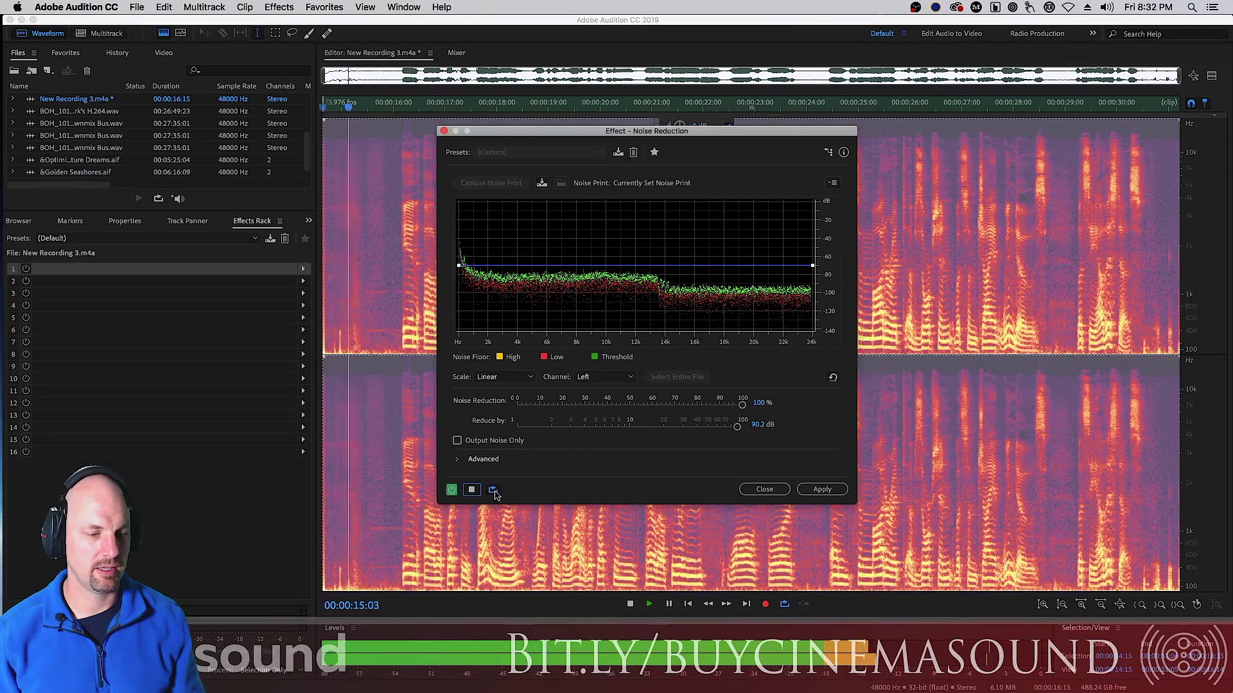
left_click(472, 489)
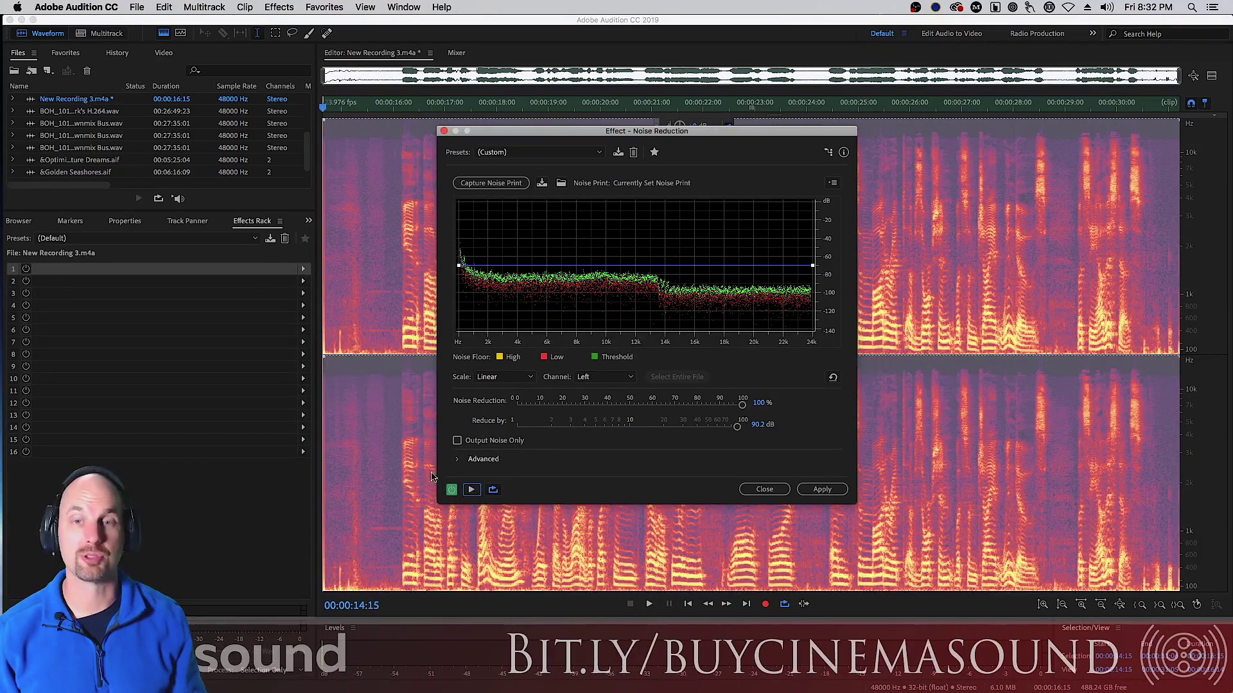
left_click(472, 490)
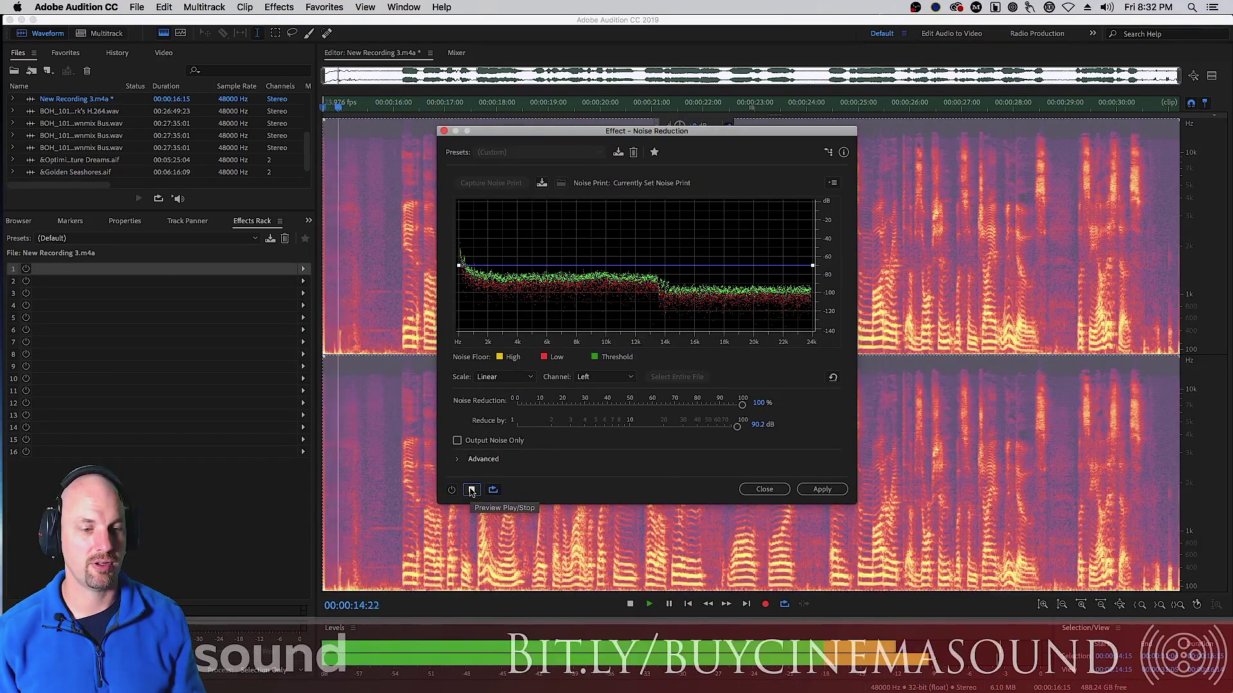
left_click(472, 489)
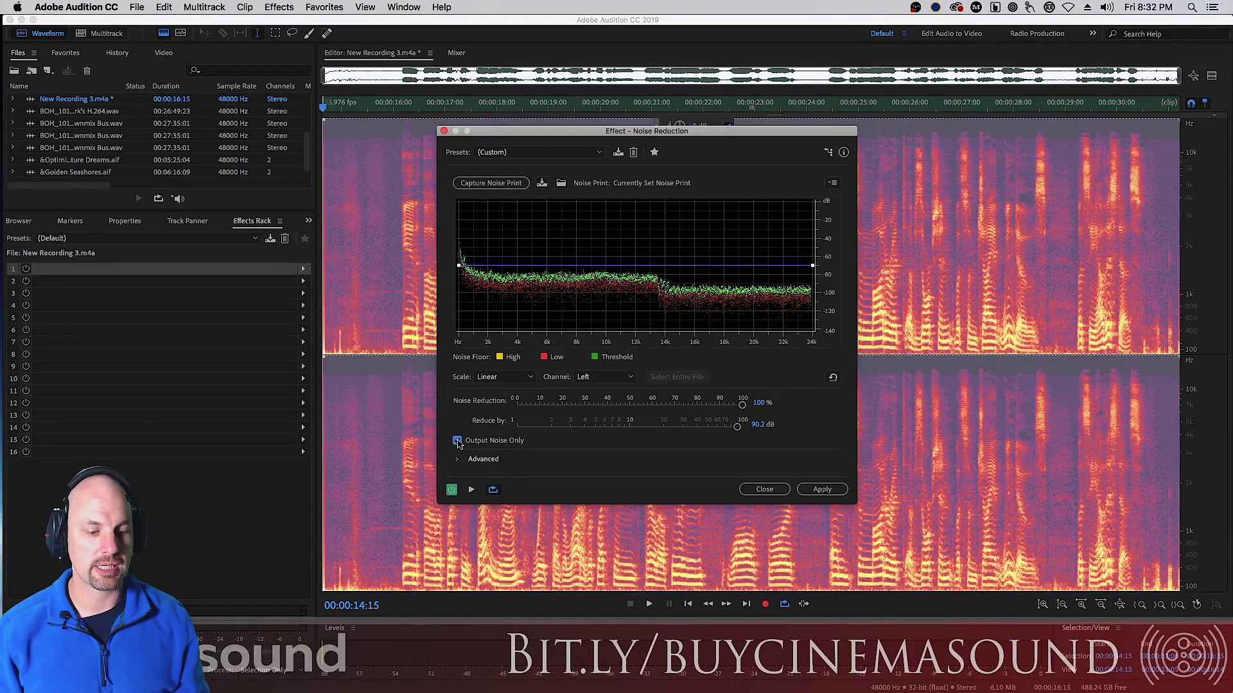
- While previewing, set Reduce by to 16.1 dB and Noise Reduction to 91%, then disable Output Noise Only
left_click(472, 490)
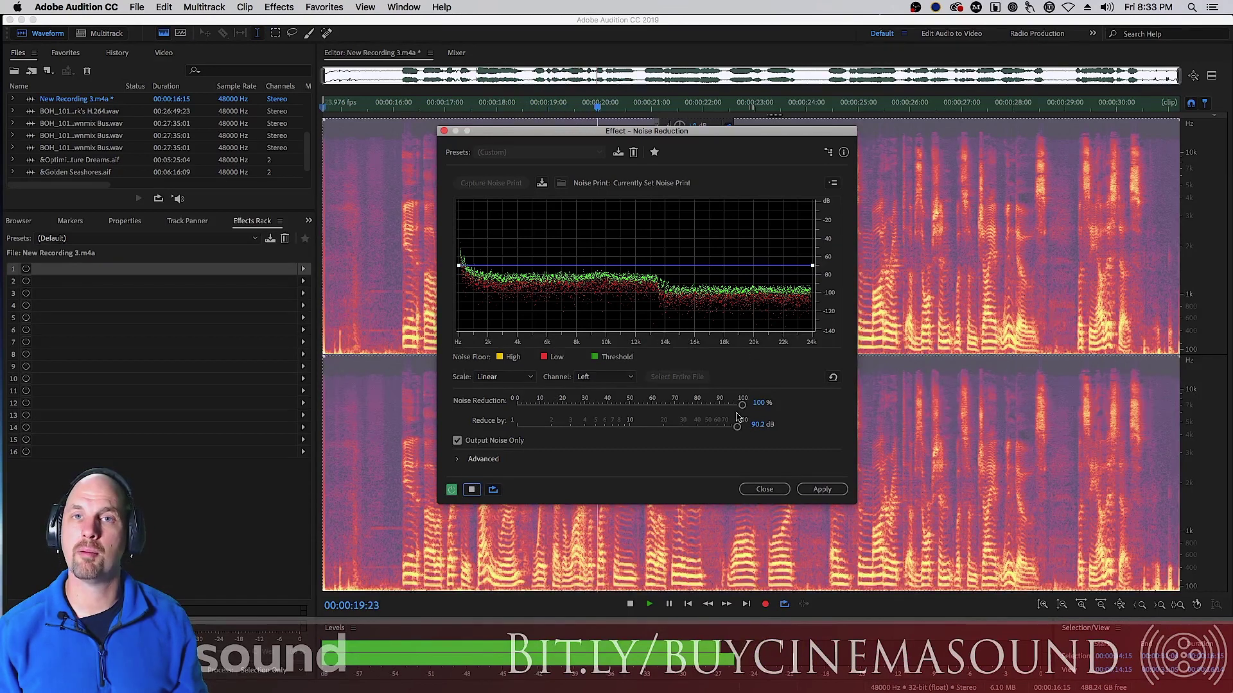
left_click_drag(730, 434, 522, 440)
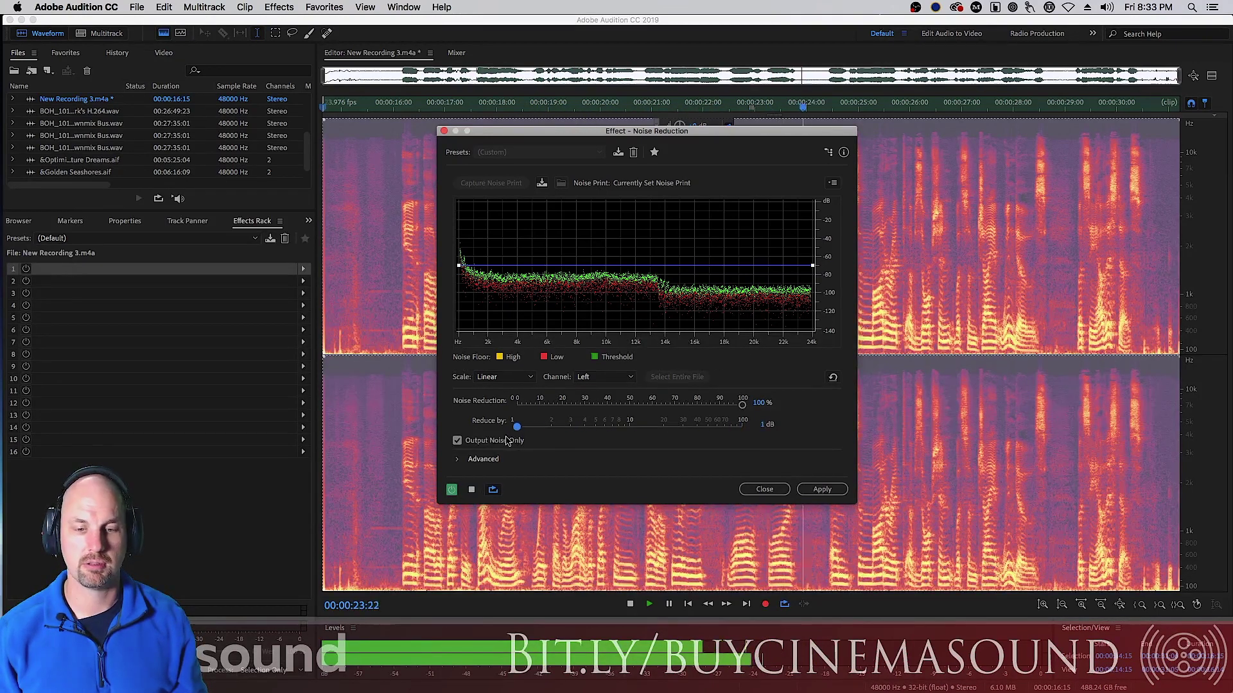
left_click_drag(740, 406, 512, 416)
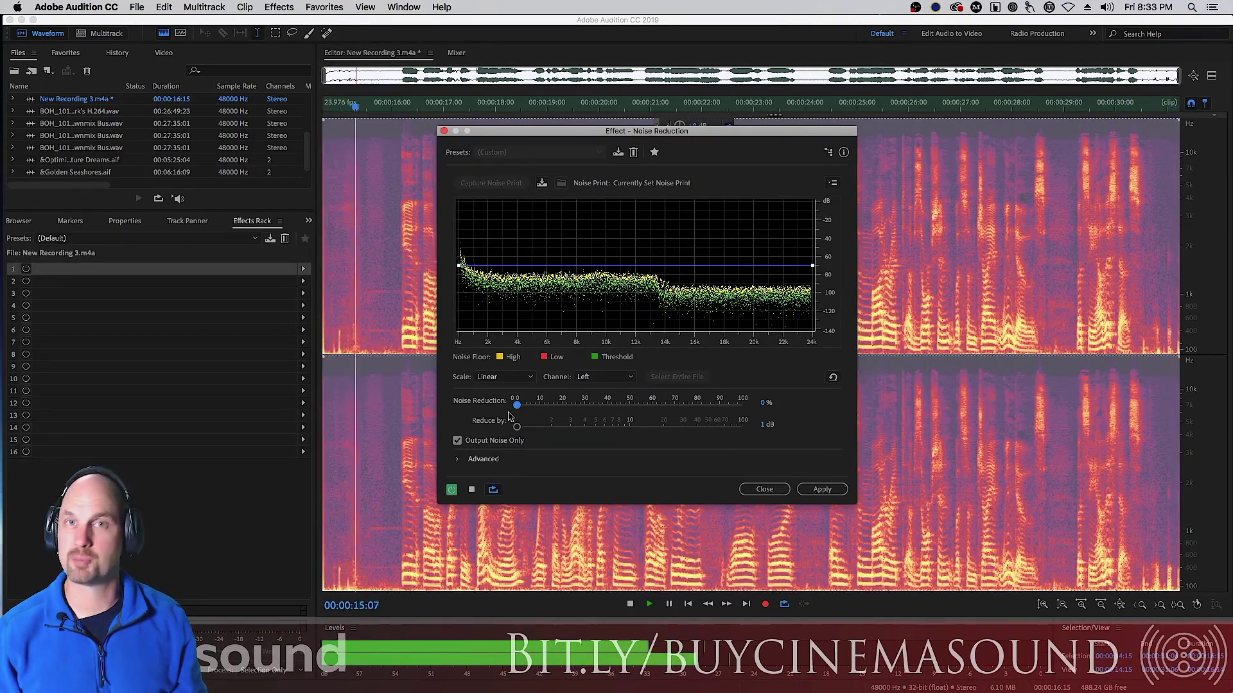
left_click_drag(516, 404, 724, 405)
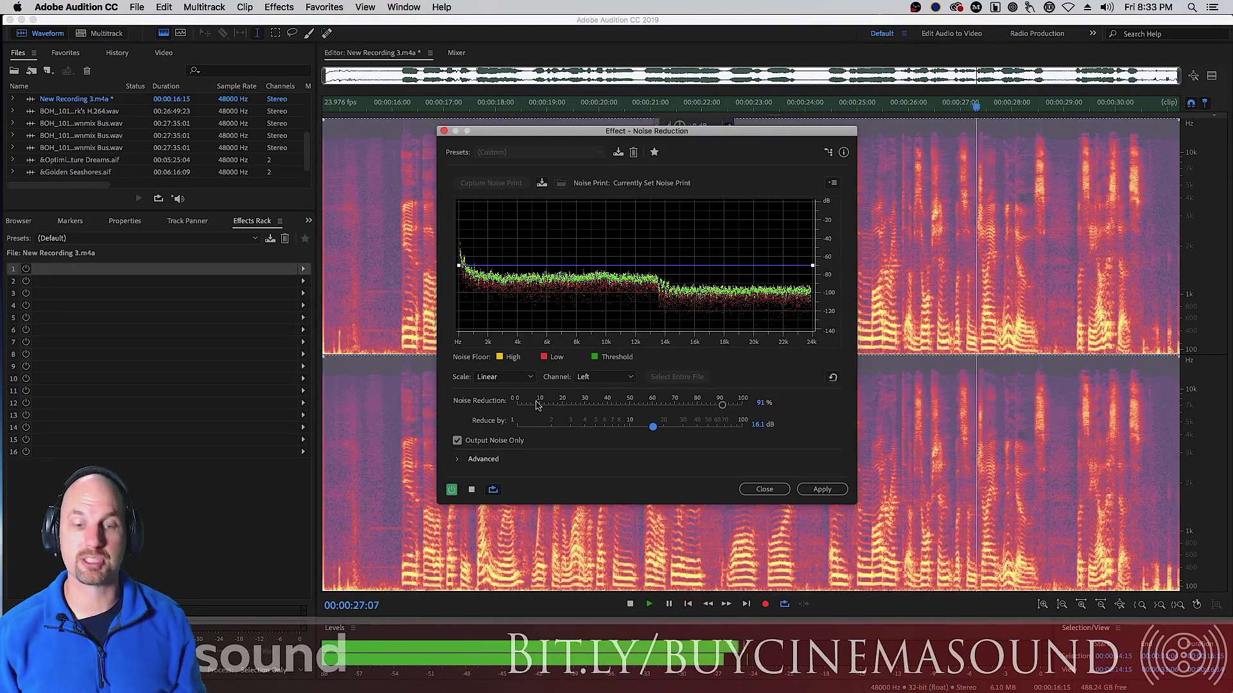
left_click(457, 441)
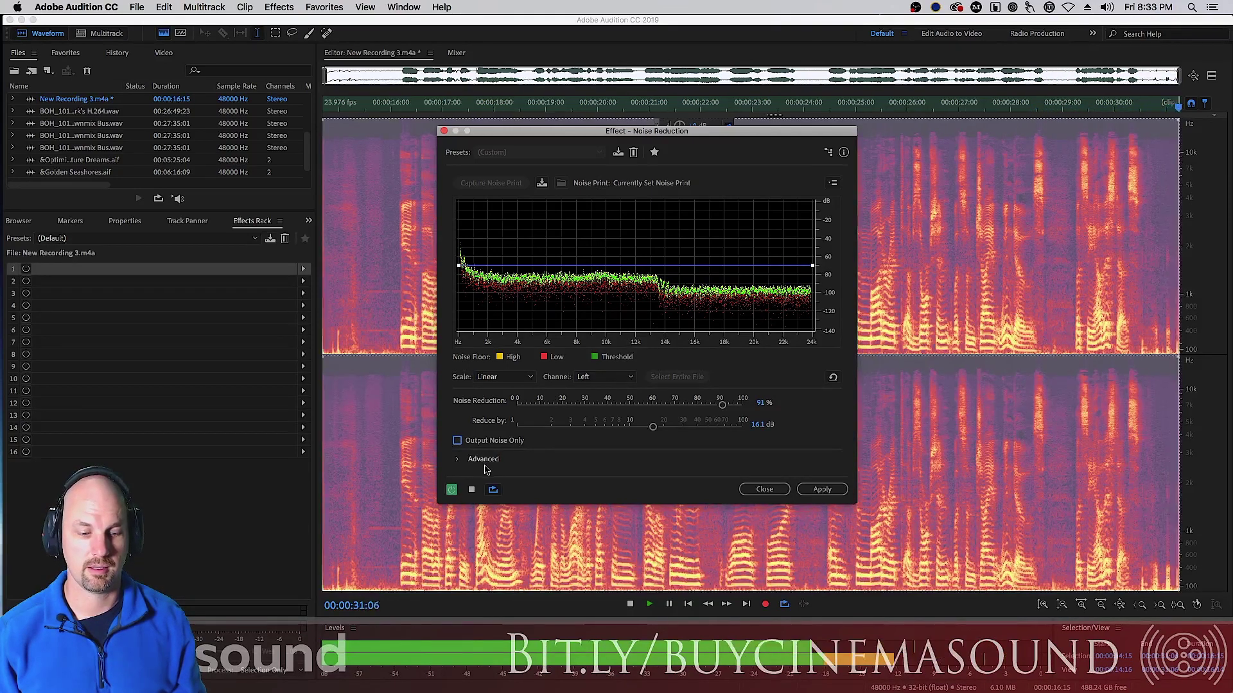
- Compare the preview with the effect bypassed, then apply Noise Reduction to the recording
key("space")
left_click(451, 490)
left_click(471, 491)
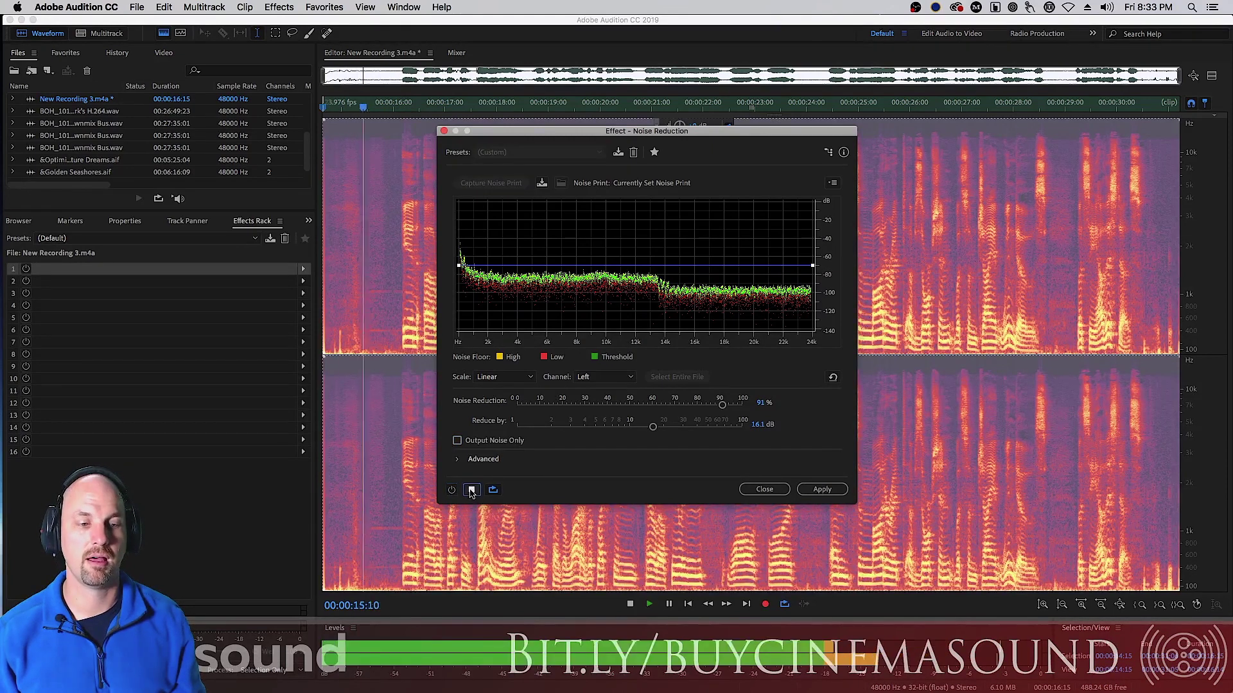
left_click(470, 491)
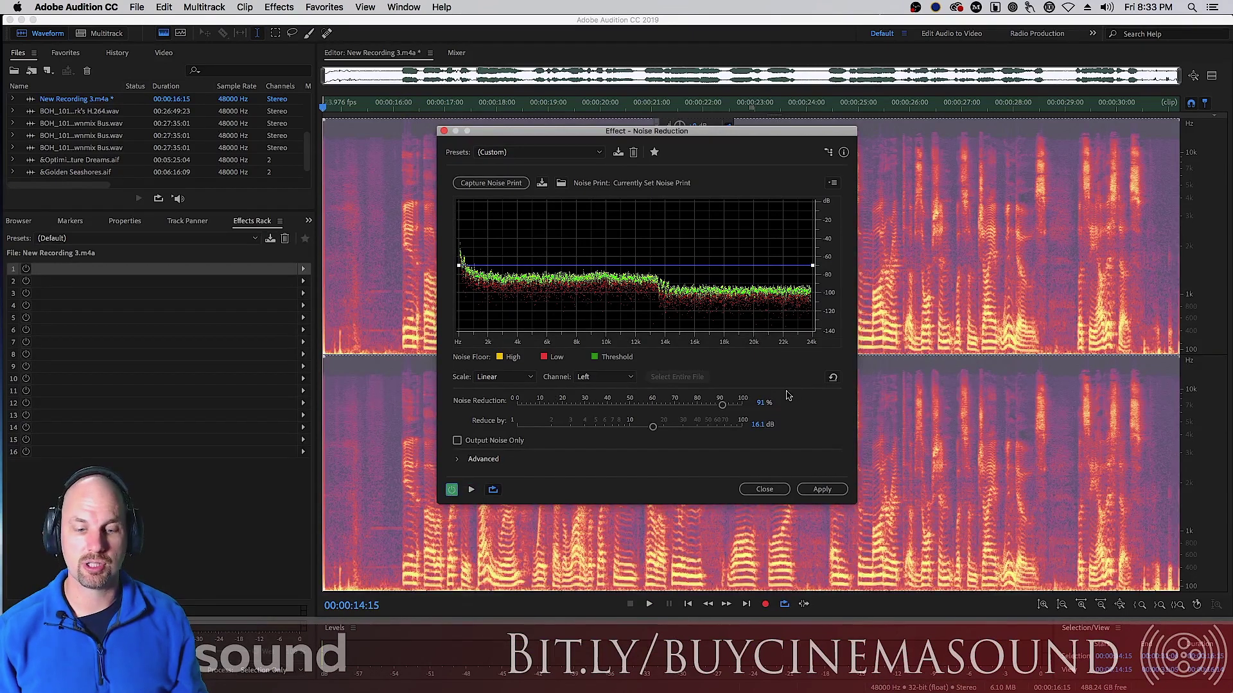
left_click_drag(822, 162, 951, 162)
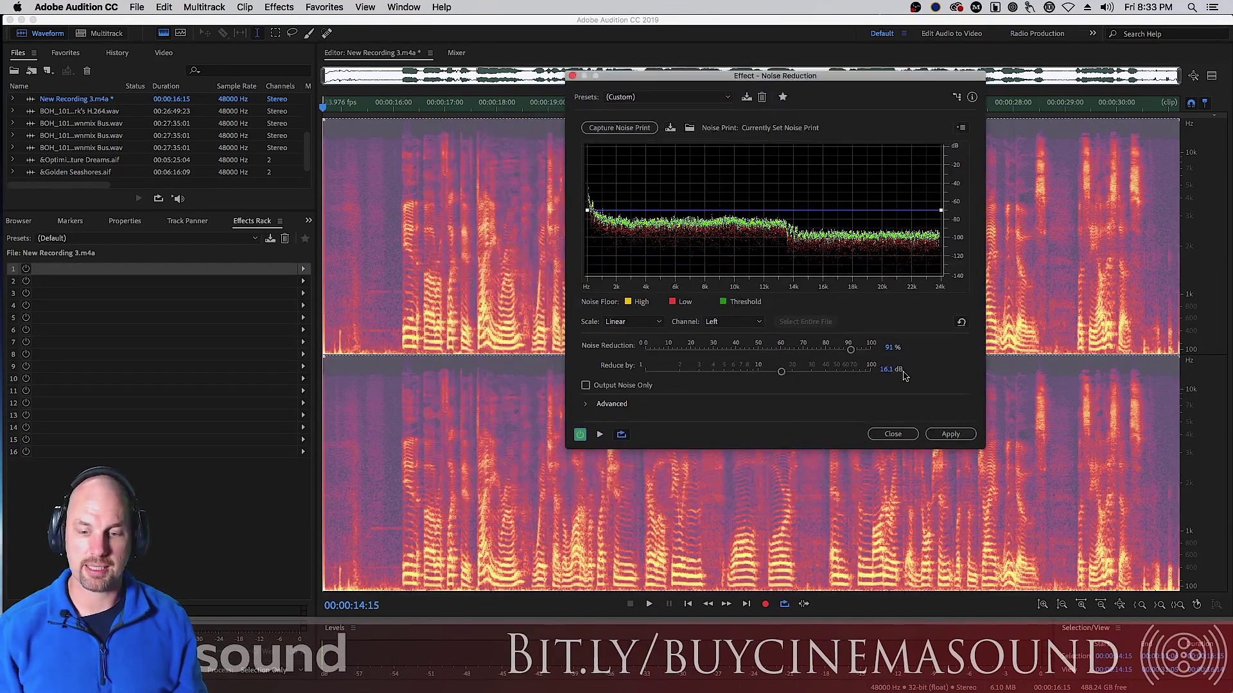
left_click(960, 443)
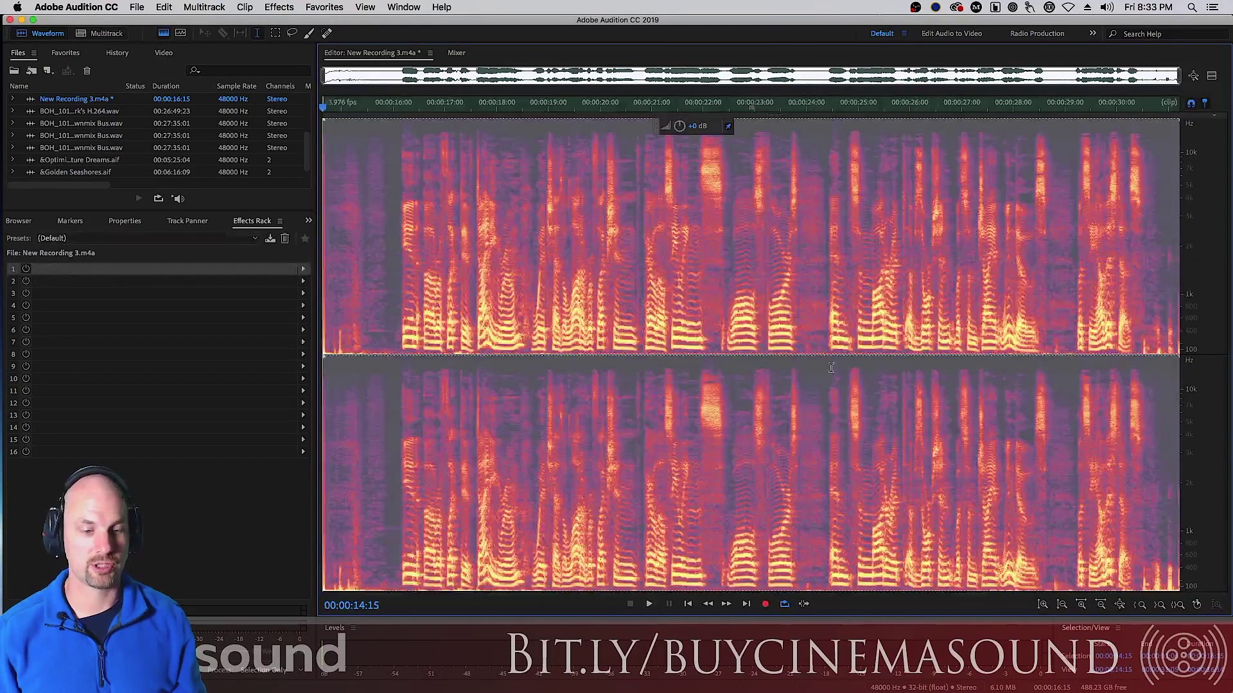
- Play the processed recording from just before the speech, then reselect the whole file
left_click(368, 264)
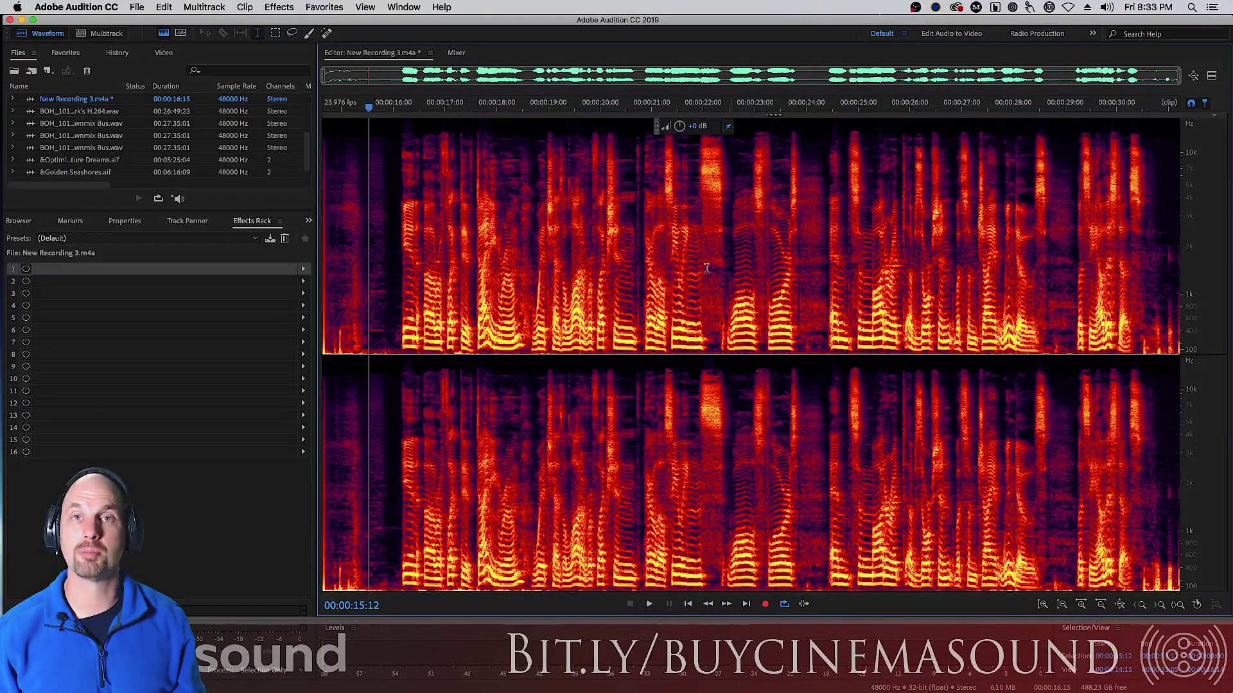
left_click(352, 265)
key("space")
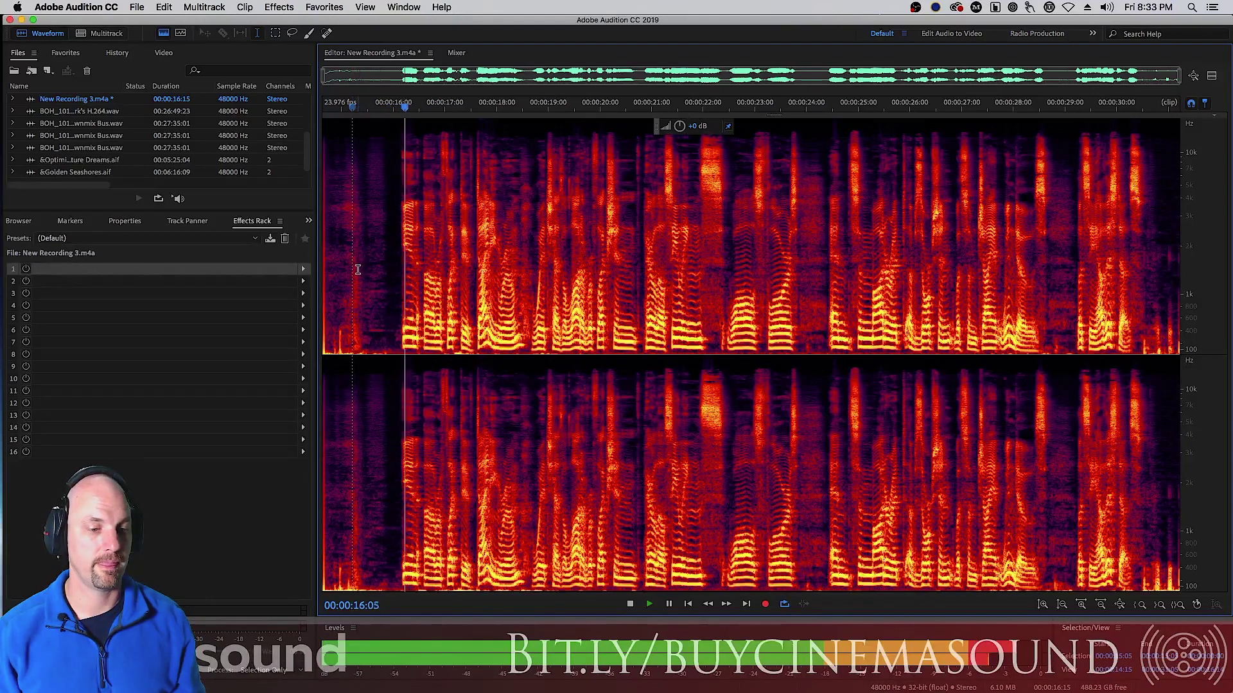
key("space")
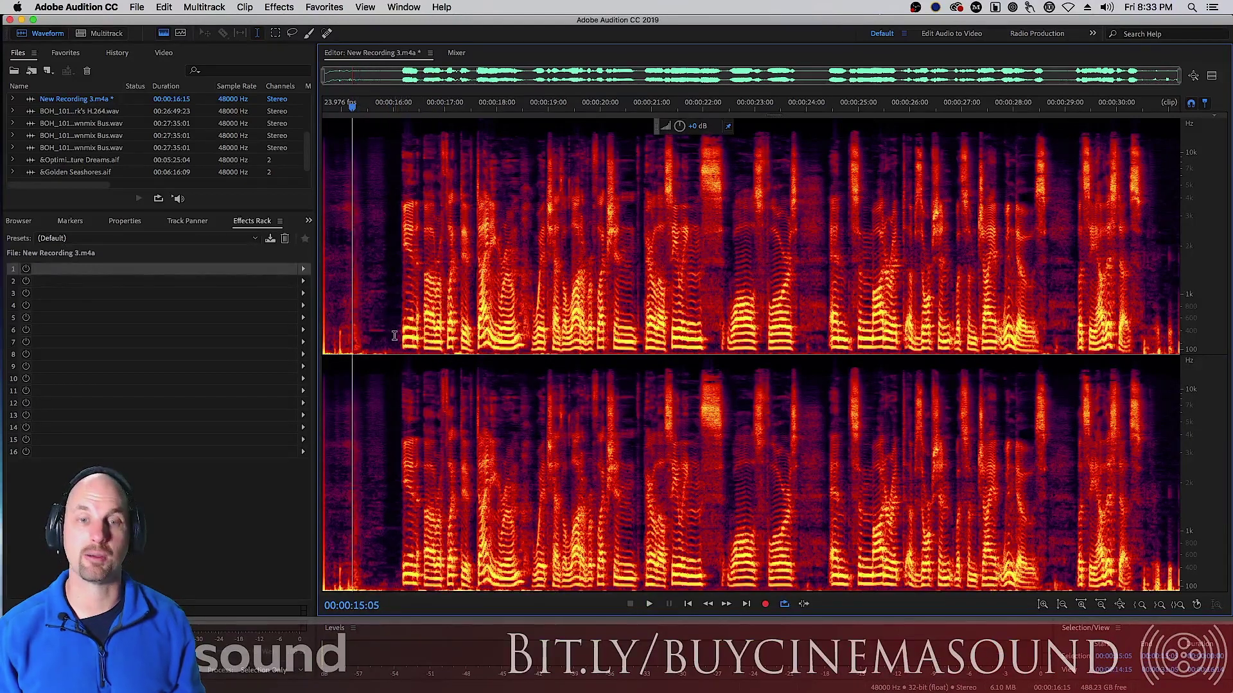
key("super+a")
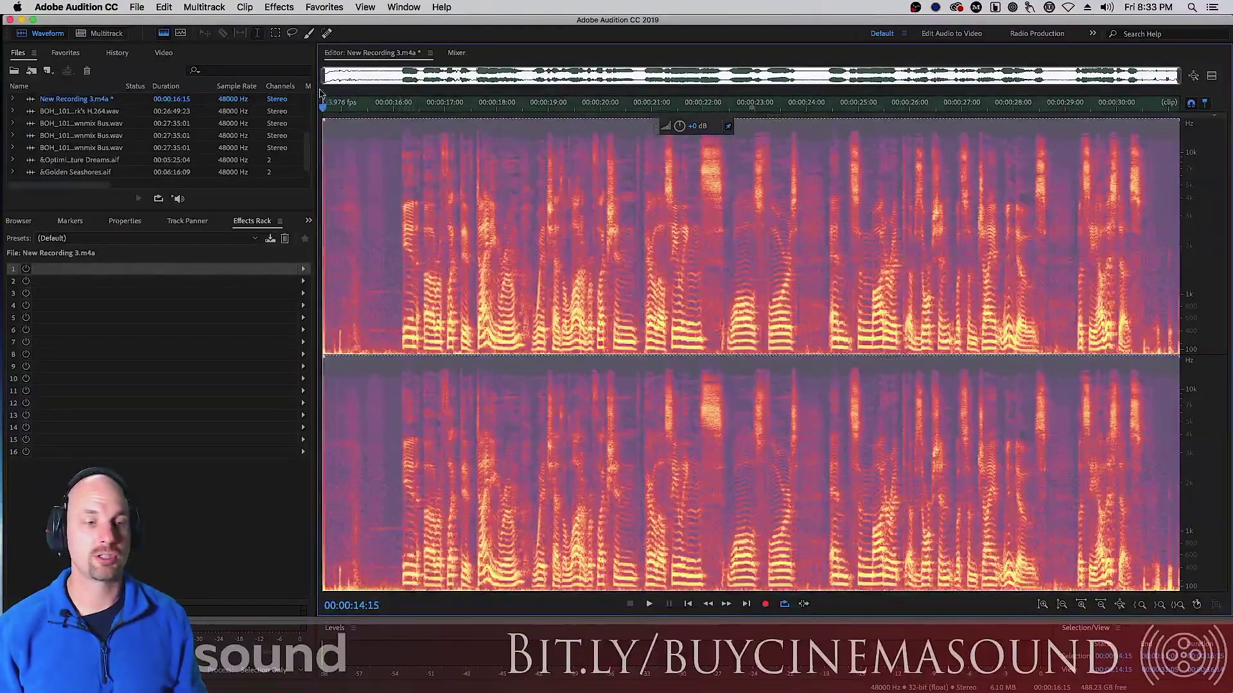
left_click(276, 9)
- Open Hiss Reduction (process), capture a noise floor from a short pre-speech silence, and collapse Advanced
mouse_move(385, 216)
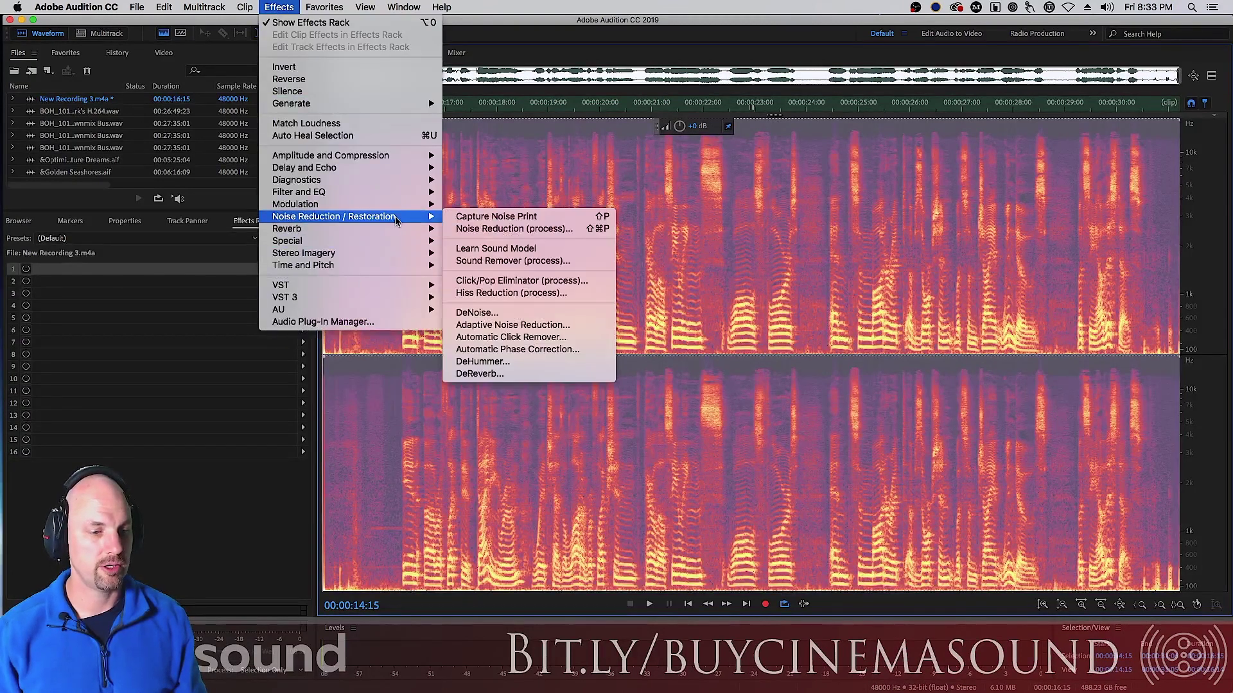
left_click(533, 292)
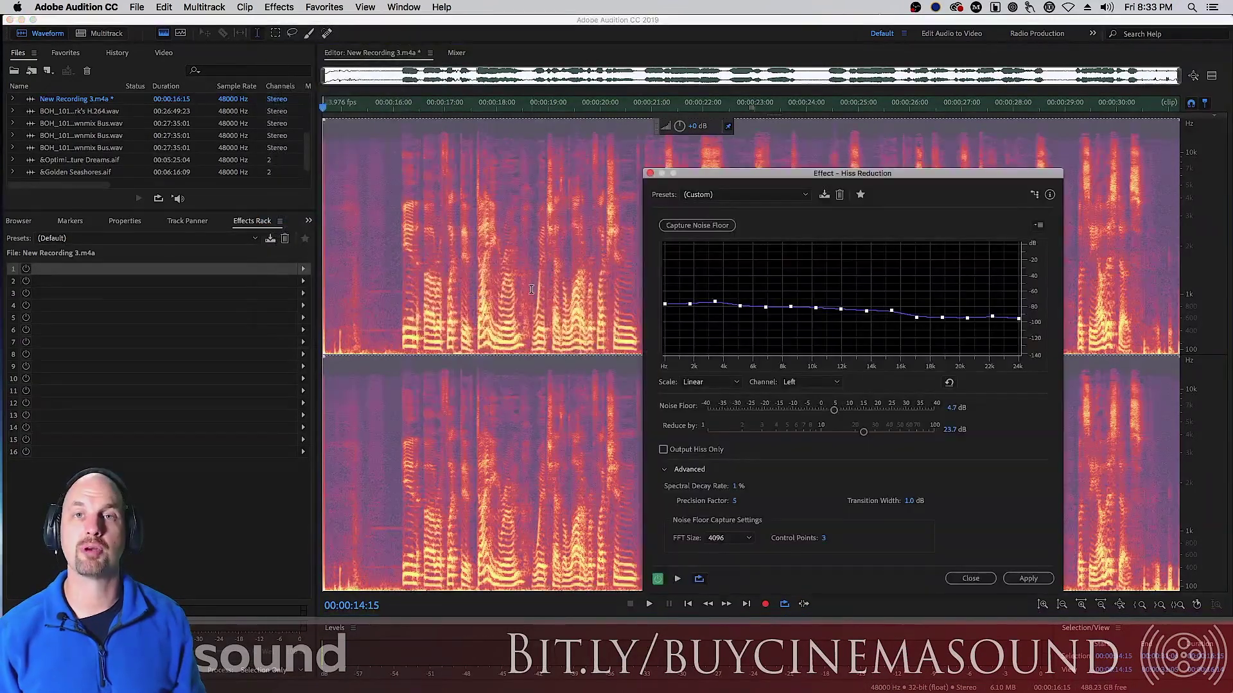
left_click_drag(803, 174, 713, 110)
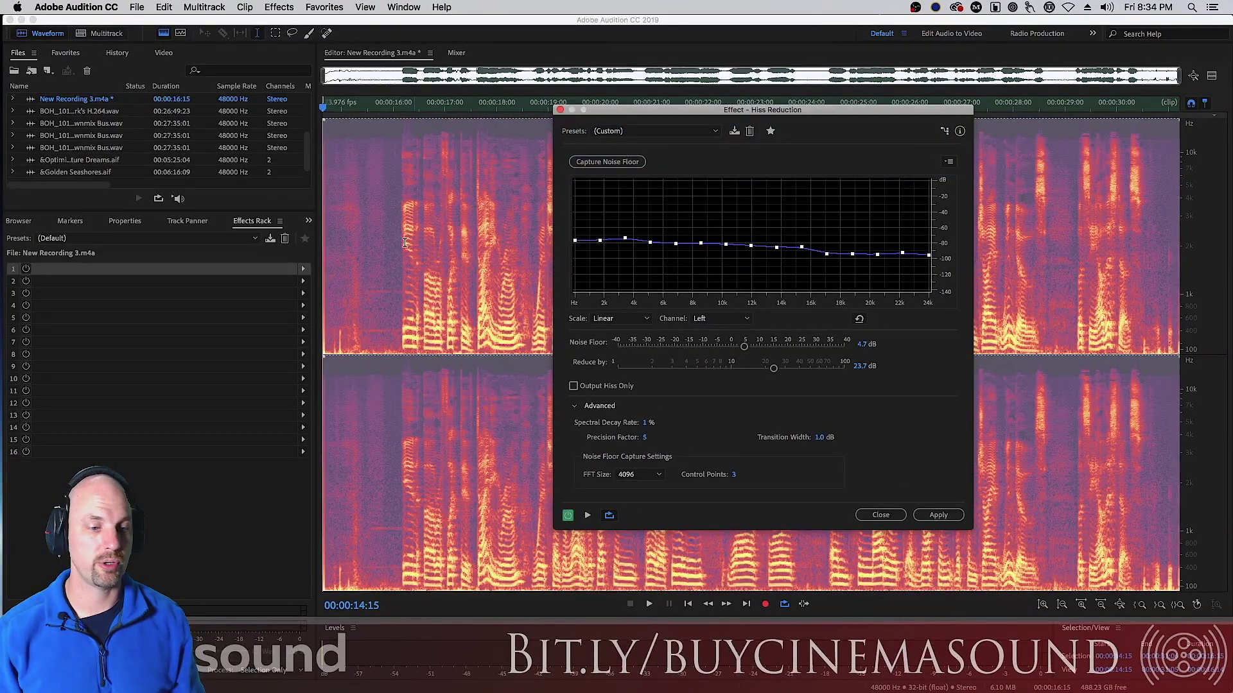
left_click_drag(407, 244, 713, 272)
left_click_drag(388, 248, 401, 251)
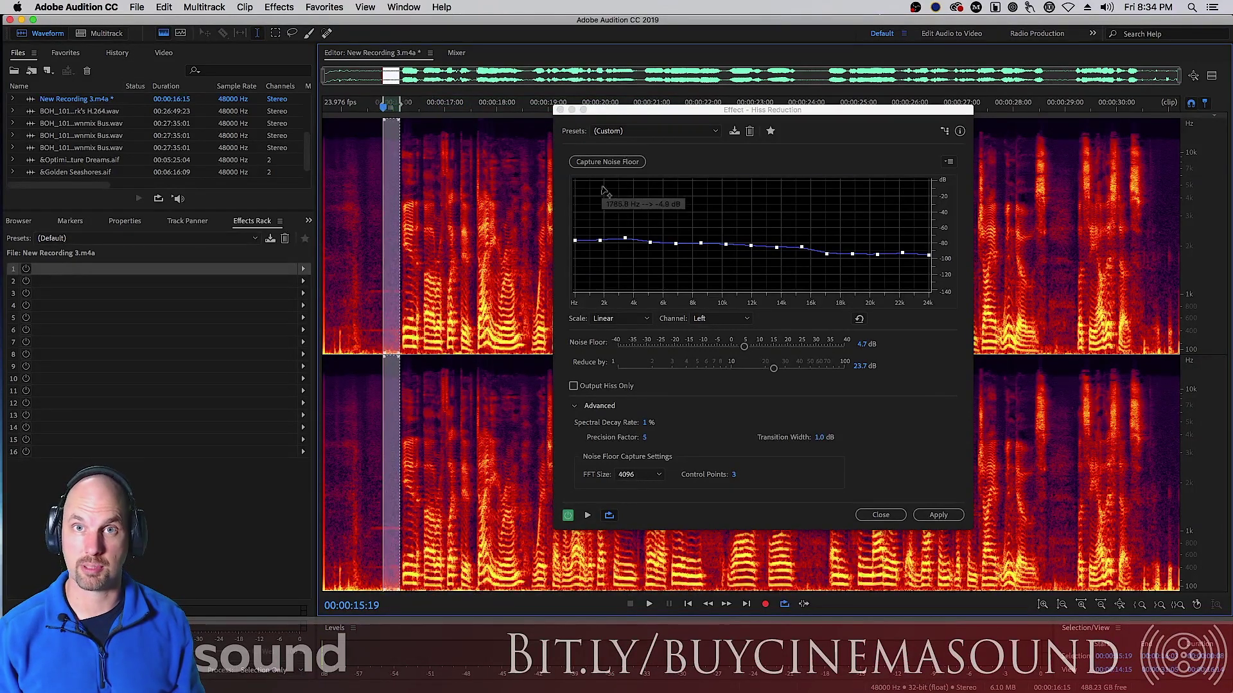
left_click(607, 162)
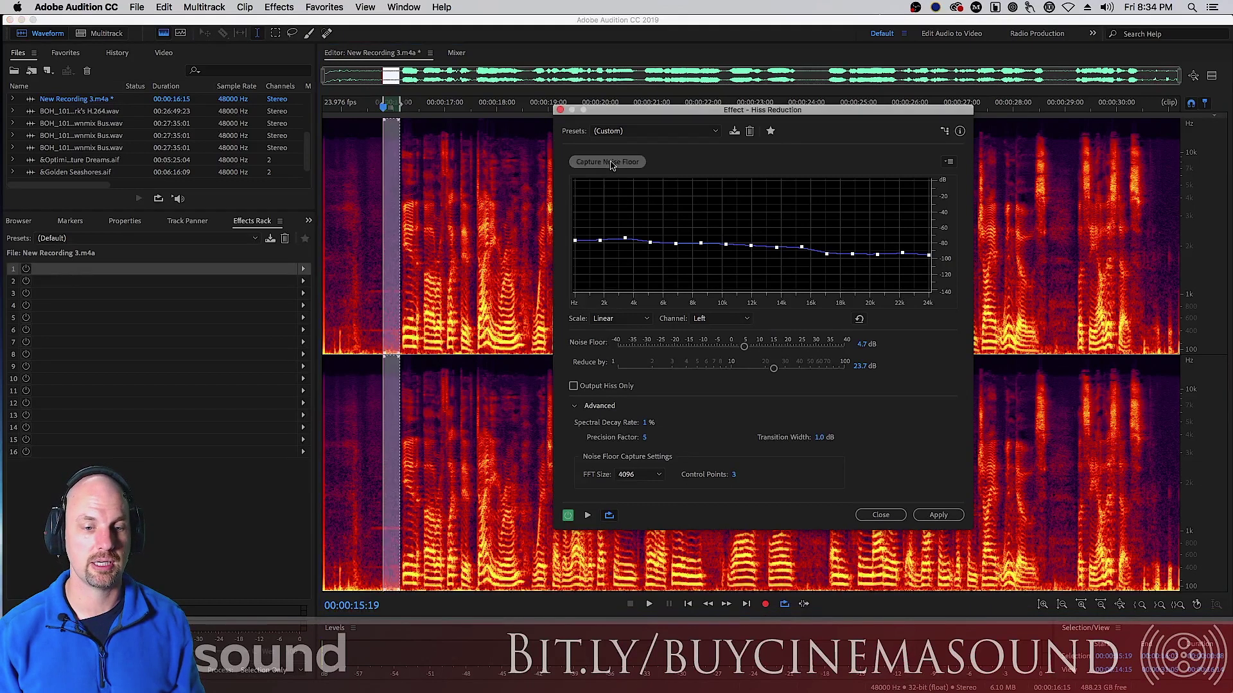
left_click(574, 406)
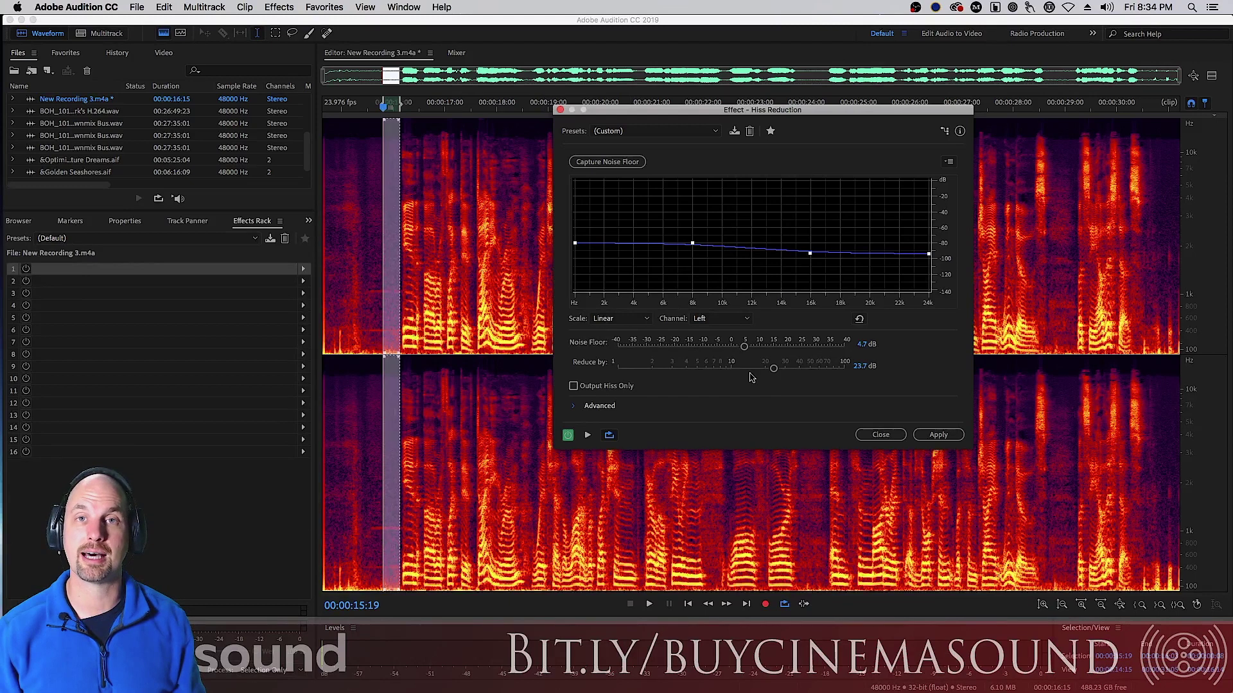
- Select the entire recording with Cmd+A
key("super+a")
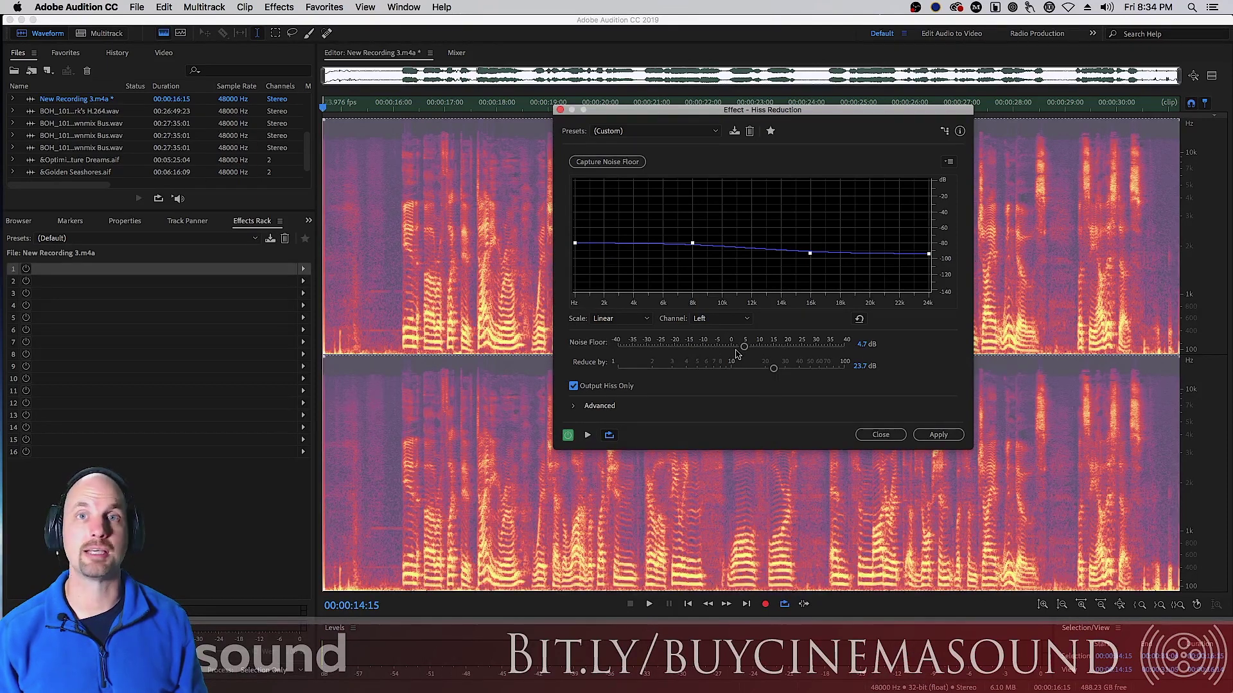
- While previewing, raise the hiss noise floor to 11.7 dB, then turn off Output Hiss Only
left_click(588, 435)
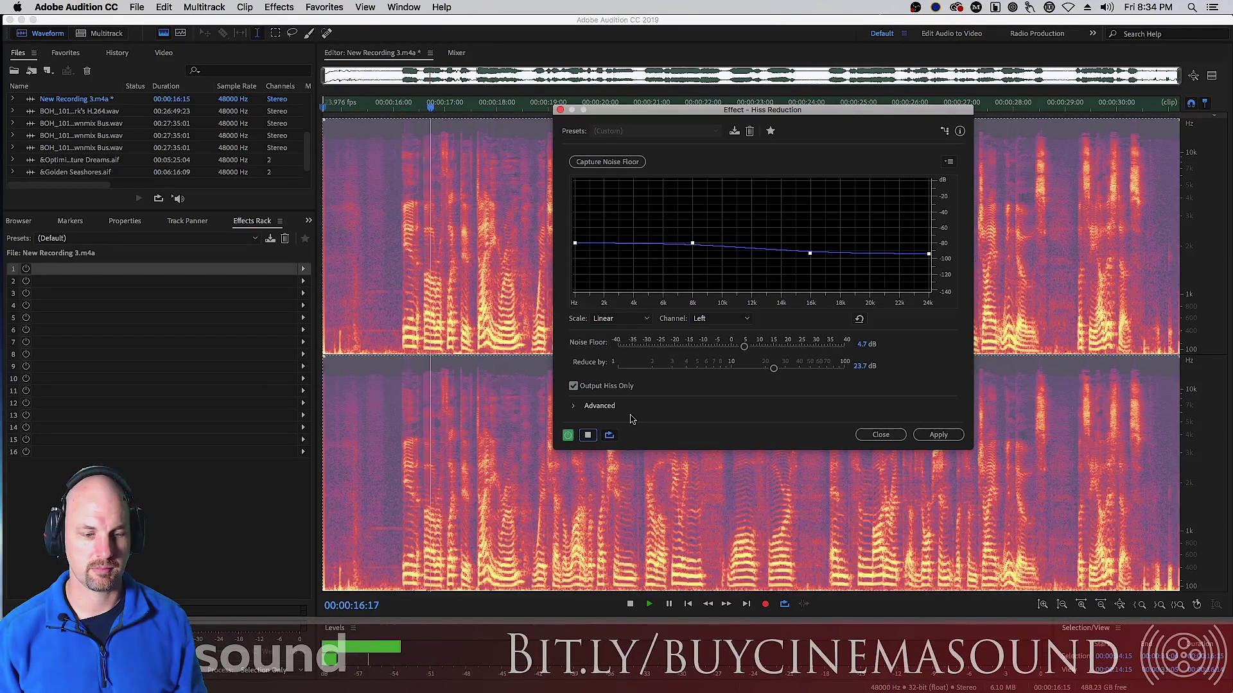
mouse_move(744, 346)
left_mouse_down()
mouse_move(791, 354)
mouse_move(766, 353)
left_mouse_up()
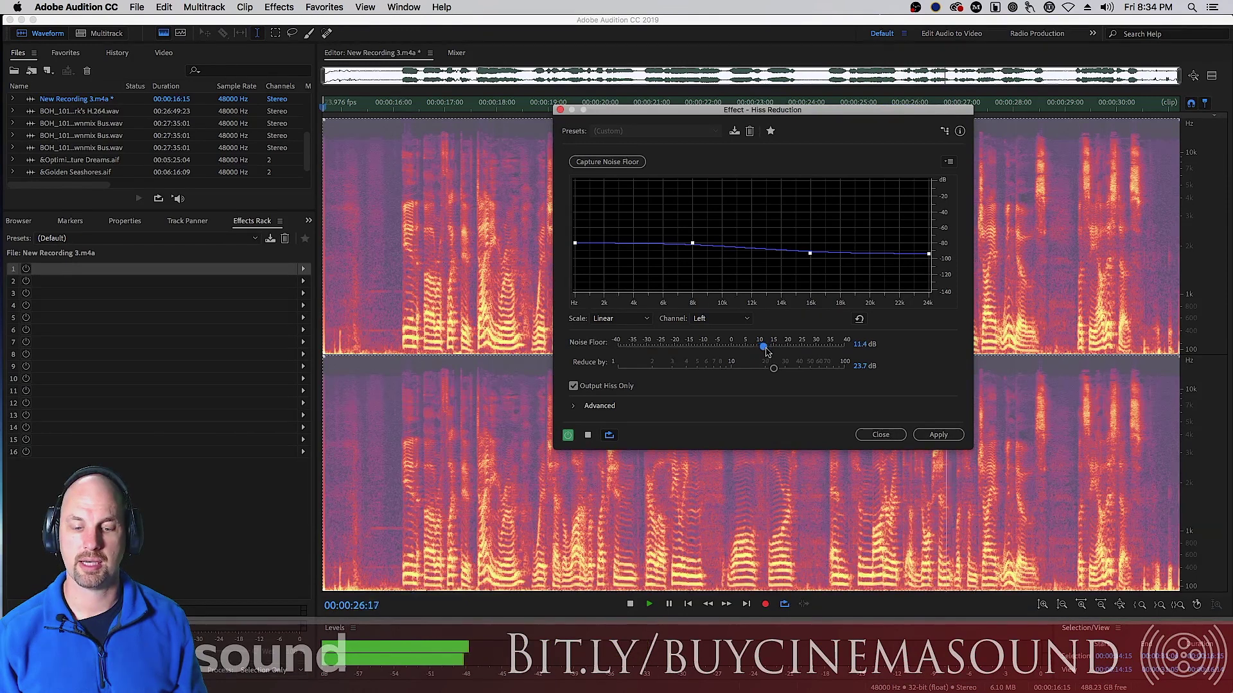
left_click(573, 386)
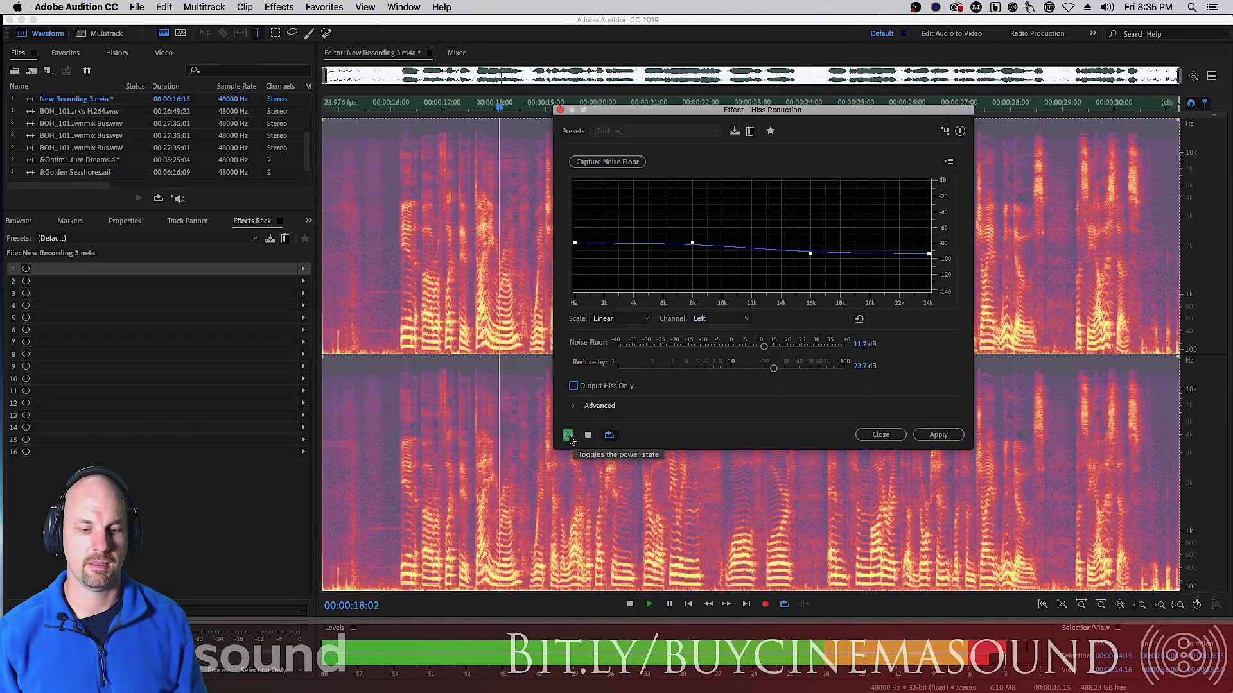
- Replay the hiss-reduced preview at the 11.7 dB noise floor twice, ending with playback stopped
left_click(586, 436)
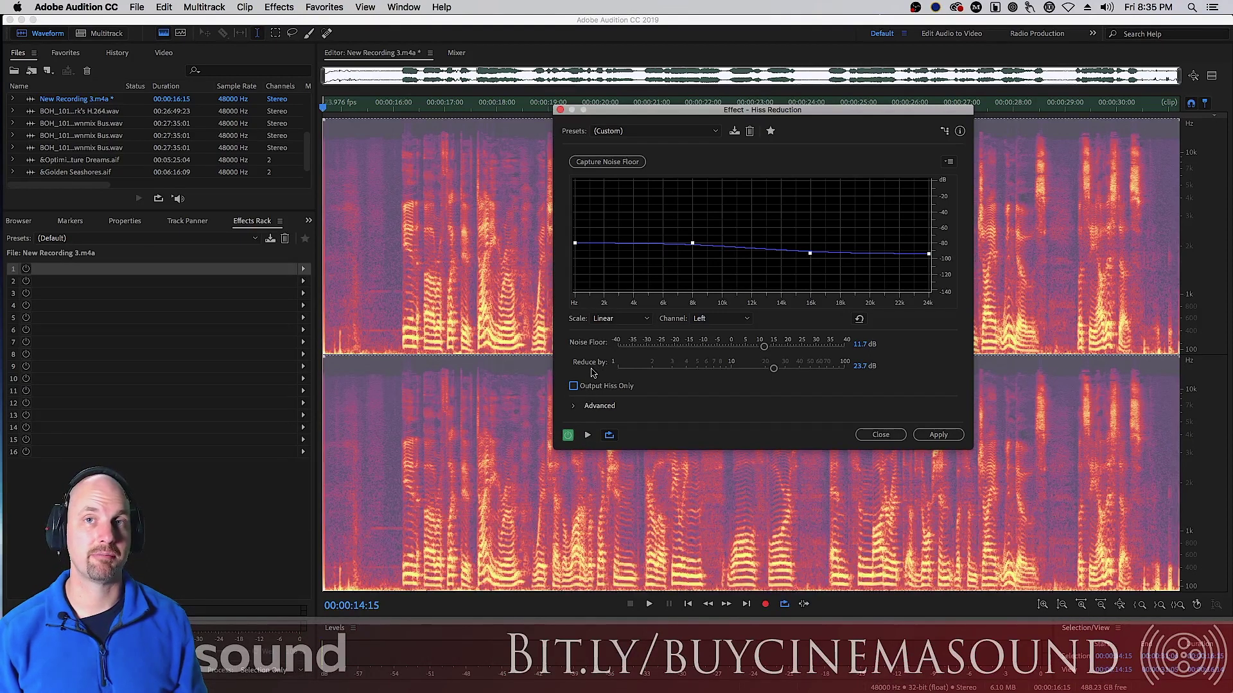
left_click(588, 436)
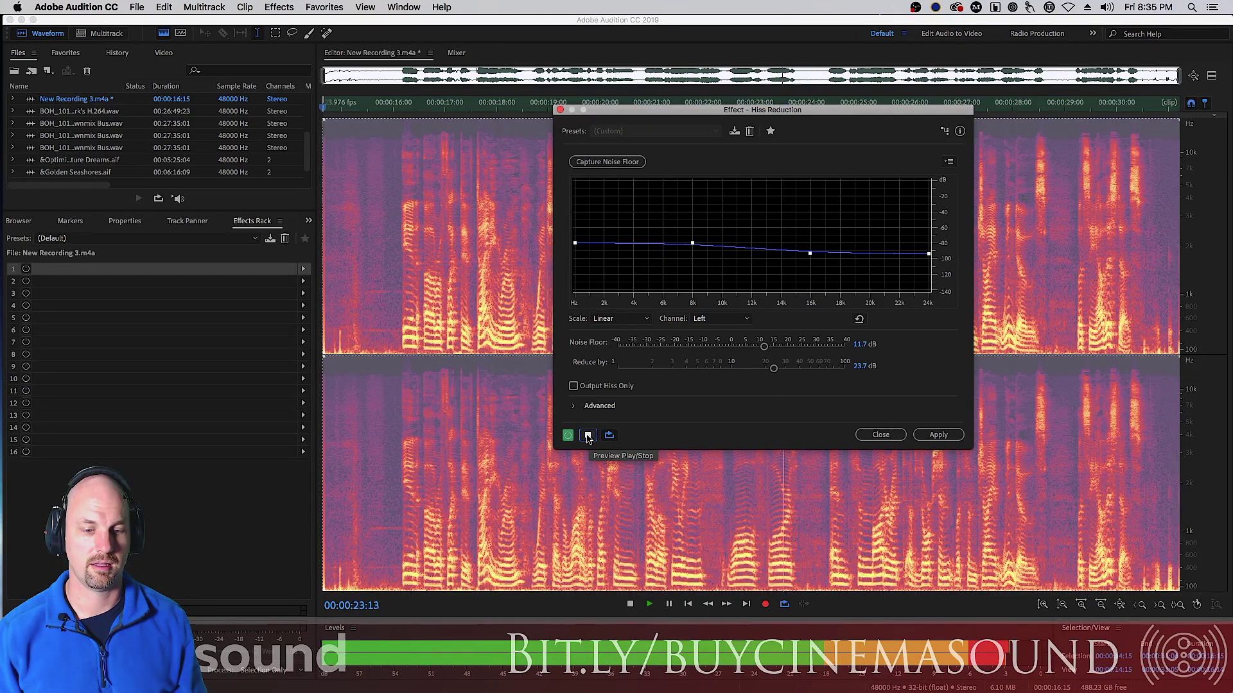
left_click(588, 436)
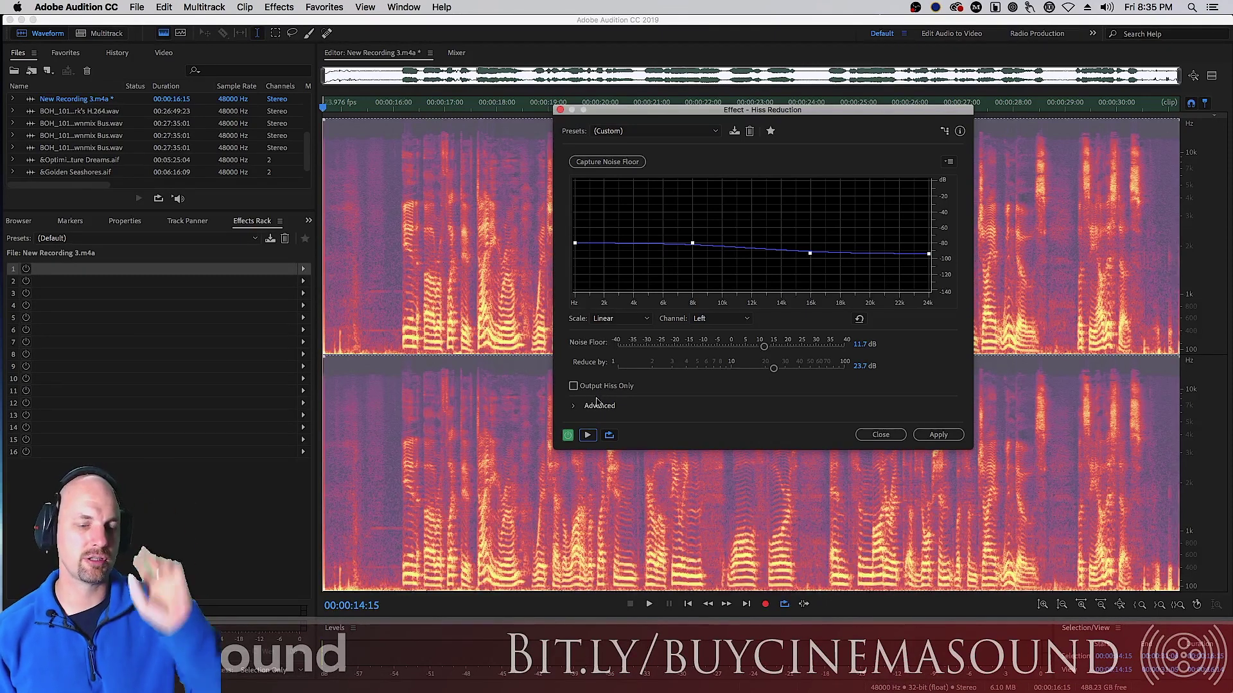
left_click(588, 437)
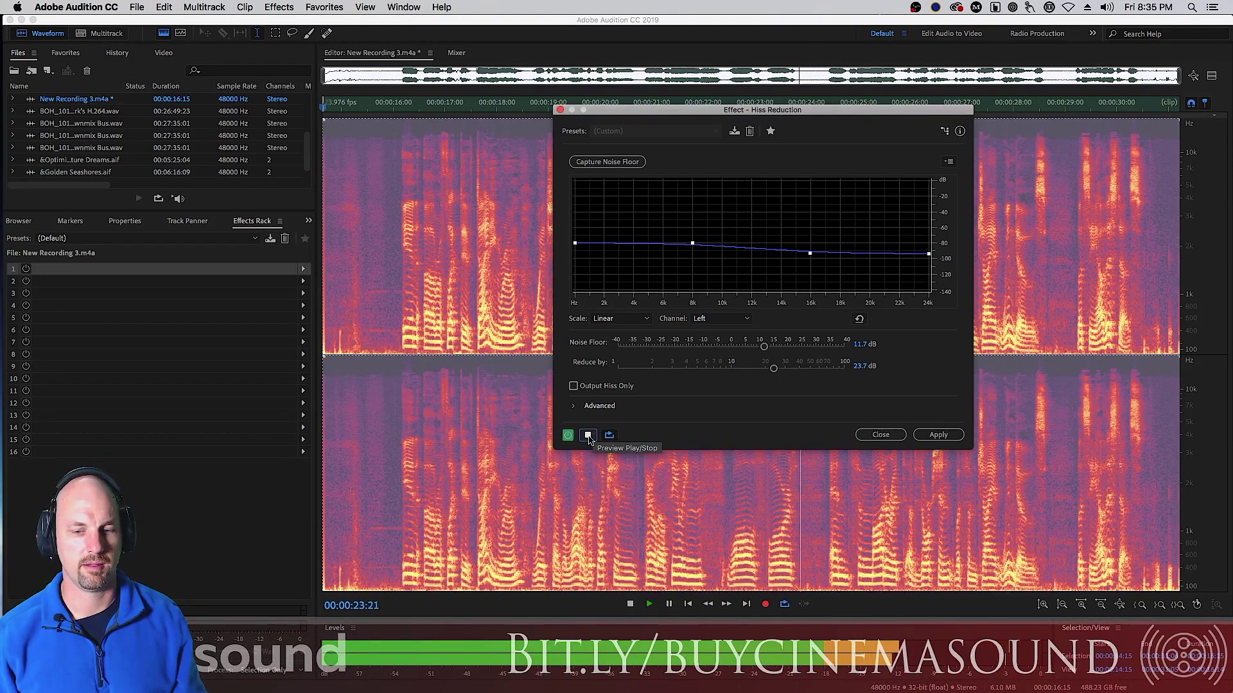
left_click(588, 436)
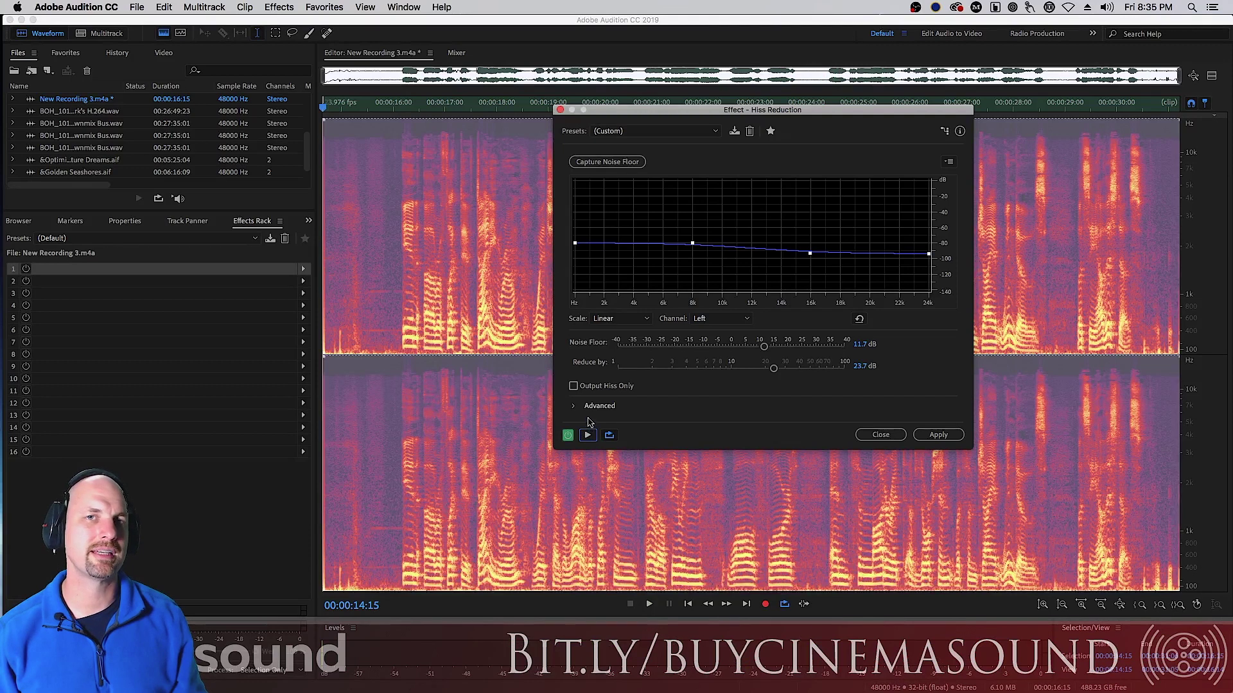